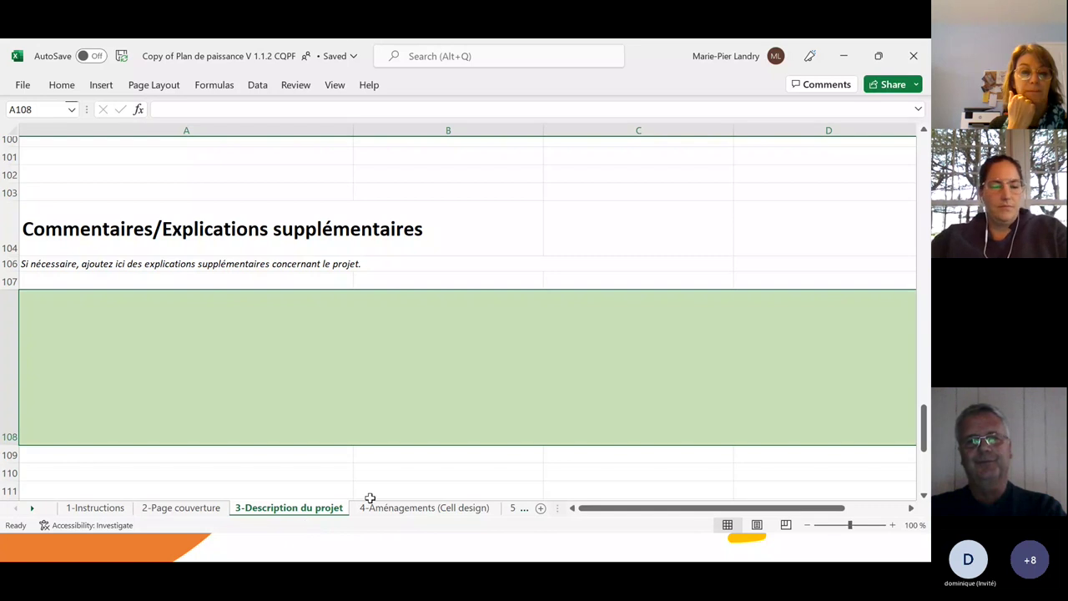
Examine the 4-Aménagements (Cell design) sheet, from the current farm image and reasons for the layout to the Clôtures and Approvisionnement en eau tables
{"action": "left_click", "coordinate": [415, 510]}
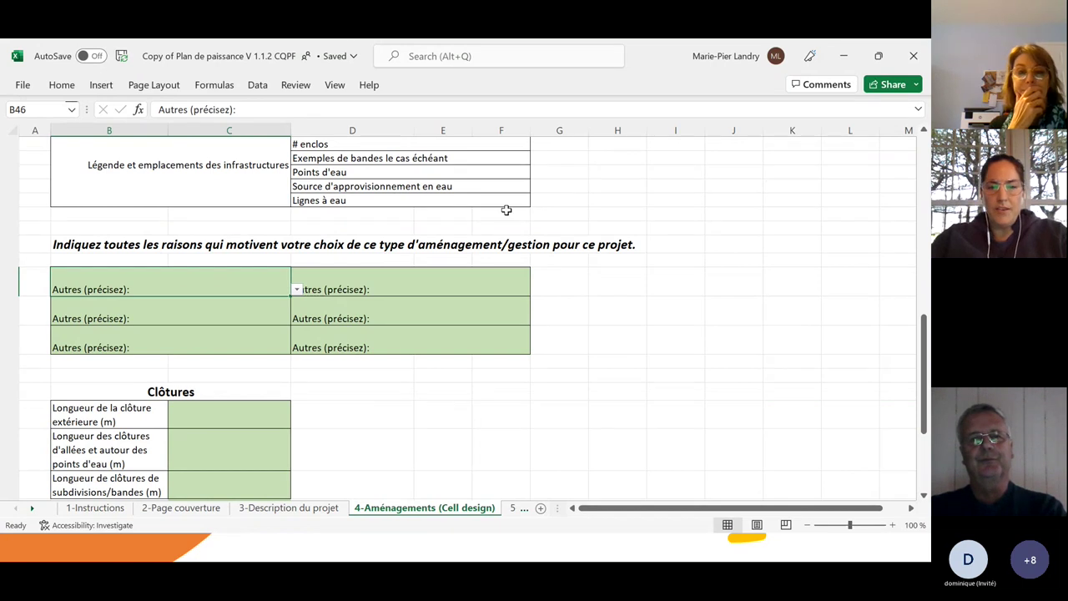
{"action": "scroll", "coordinate": [506, 210], "scroll_direction": "up", "scroll_amount": 12}
{"action": "scroll", "coordinate": [506, 211], "scroll_direction": "down", "scroll_amount": 1}
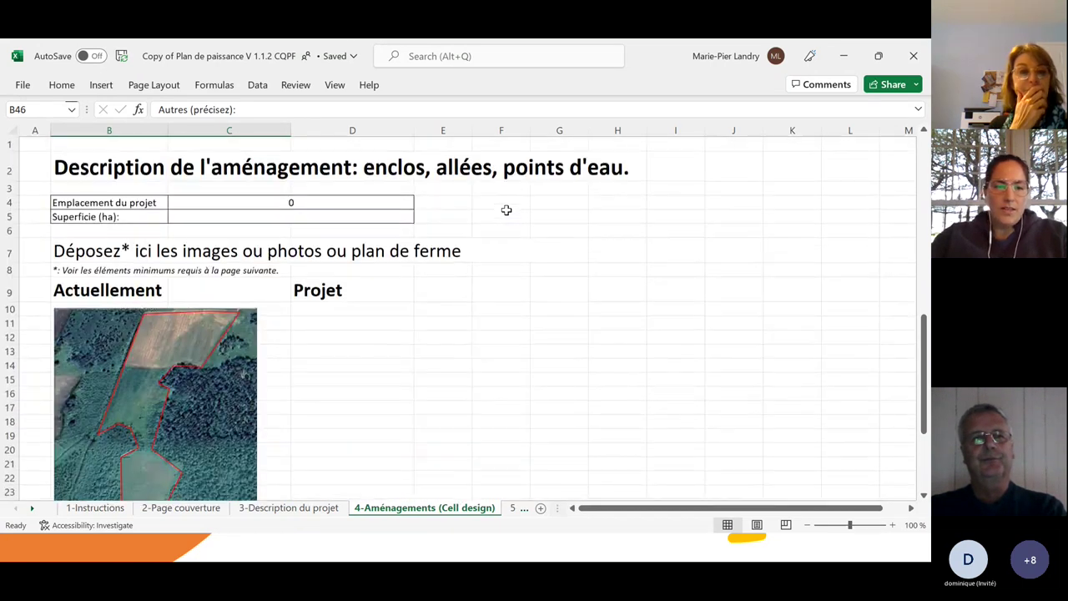
{"action": "scroll", "coordinate": [362, 365], "scroll_direction": "down", "scroll_amount": 2}
{"action": "scroll", "coordinate": [366, 347], "scroll_direction": "down", "scroll_amount": 1}
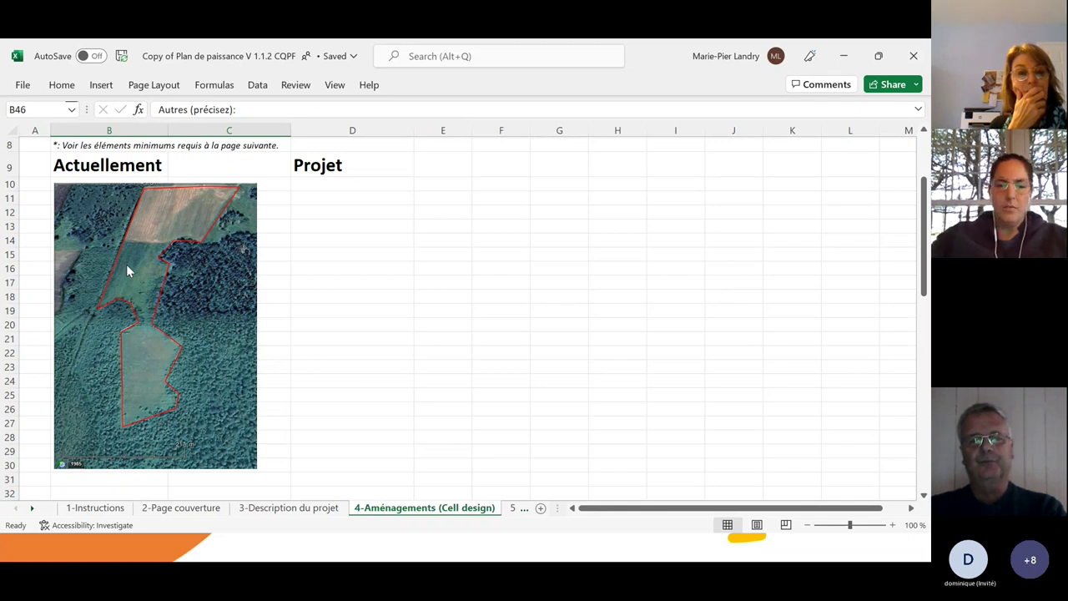
{"action": "scroll", "coordinate": [127, 264], "scroll_direction": "down", "scroll_amount": 1}
{"action": "scroll", "coordinate": [126, 263], "scroll_direction": "down", "scroll_amount": 10}
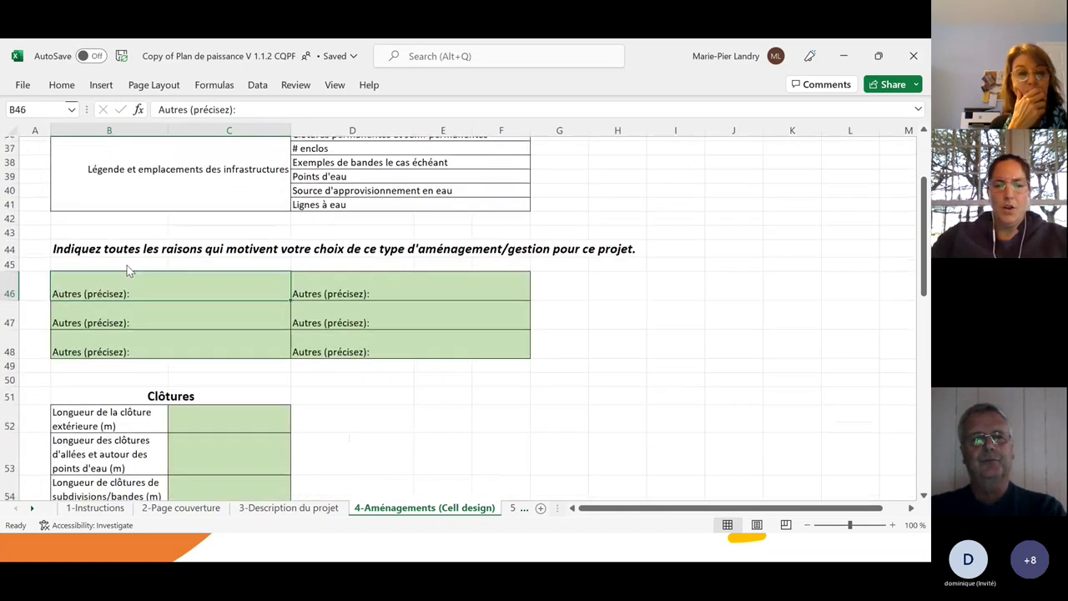
{"action": "scroll", "coordinate": [127, 265], "scroll_direction": "down", "scroll_amount": 2}
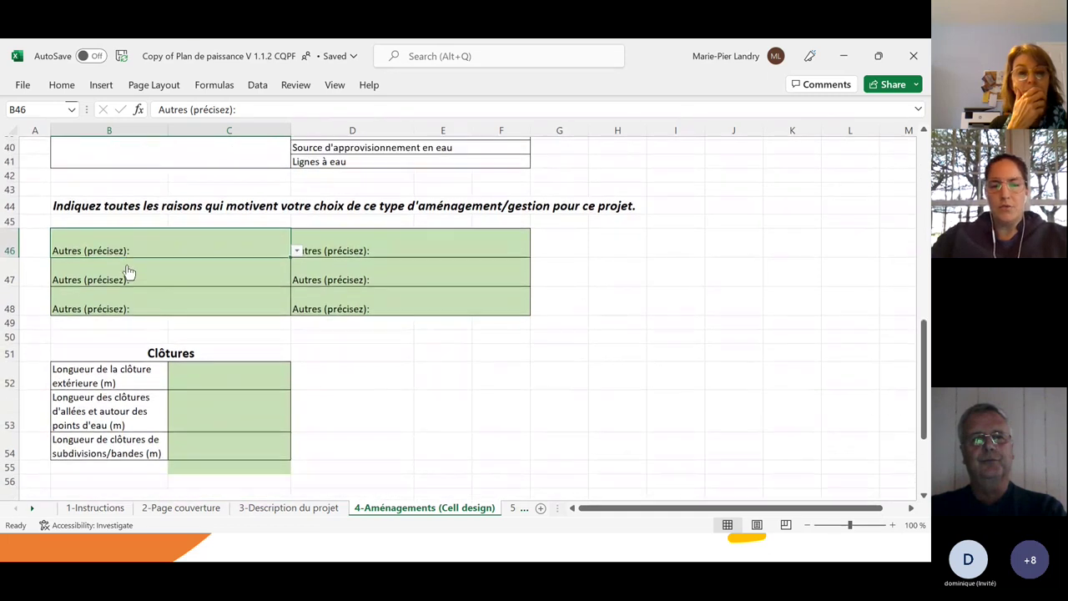
{"action": "scroll", "coordinate": [127, 272], "scroll_direction": "down", "scroll_amount": 2}
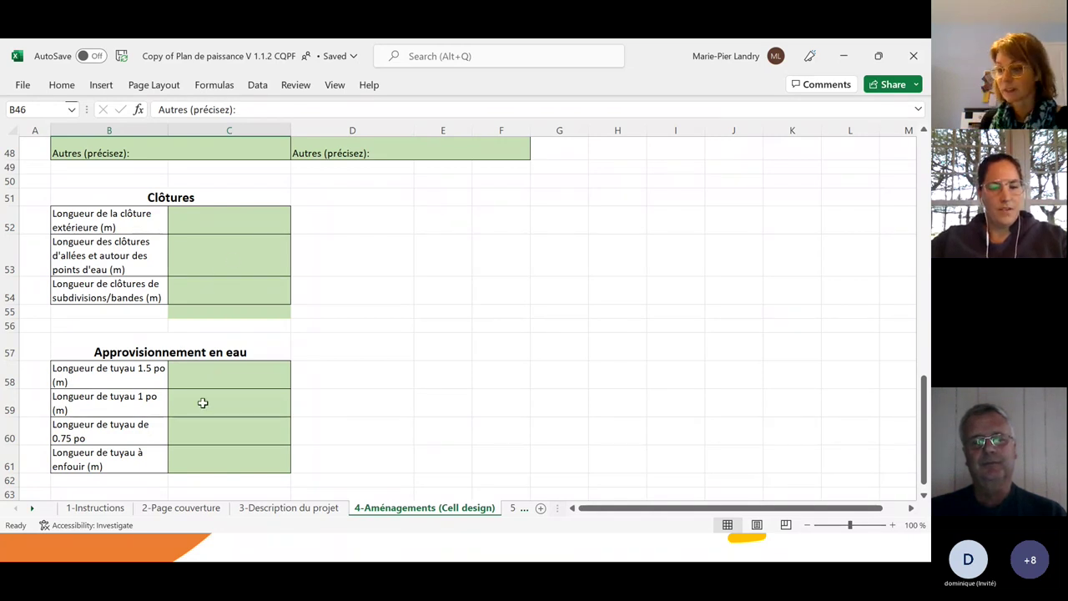
{"action": "scroll", "coordinate": [230, 412], "scroll_direction": "down", "scroll_amount": 1}
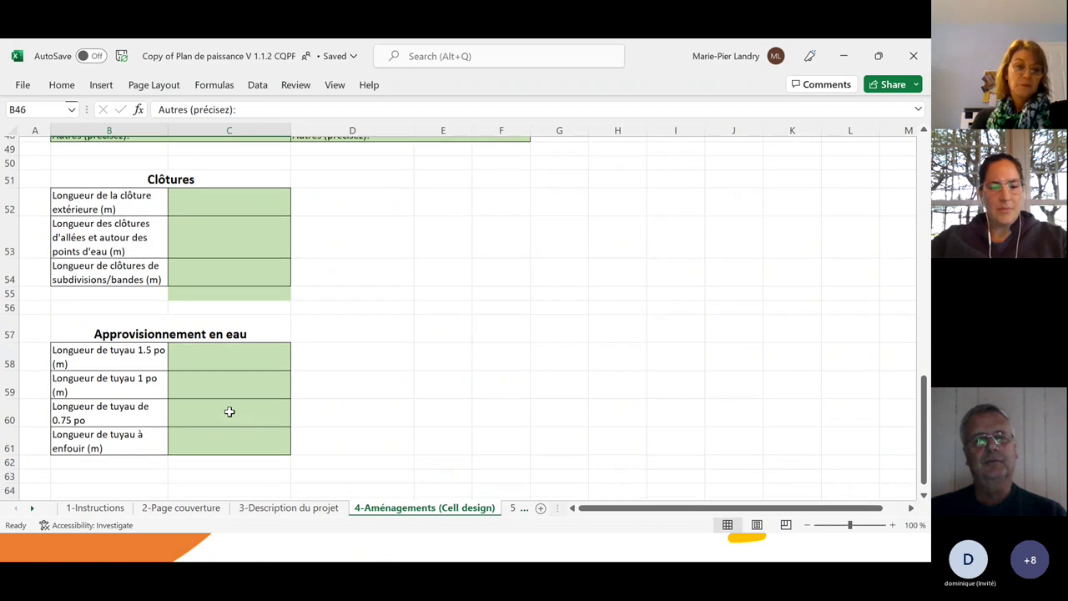
{"action": "scroll", "coordinate": [230, 412], "scroll_direction": "down", "scroll_amount": 5}
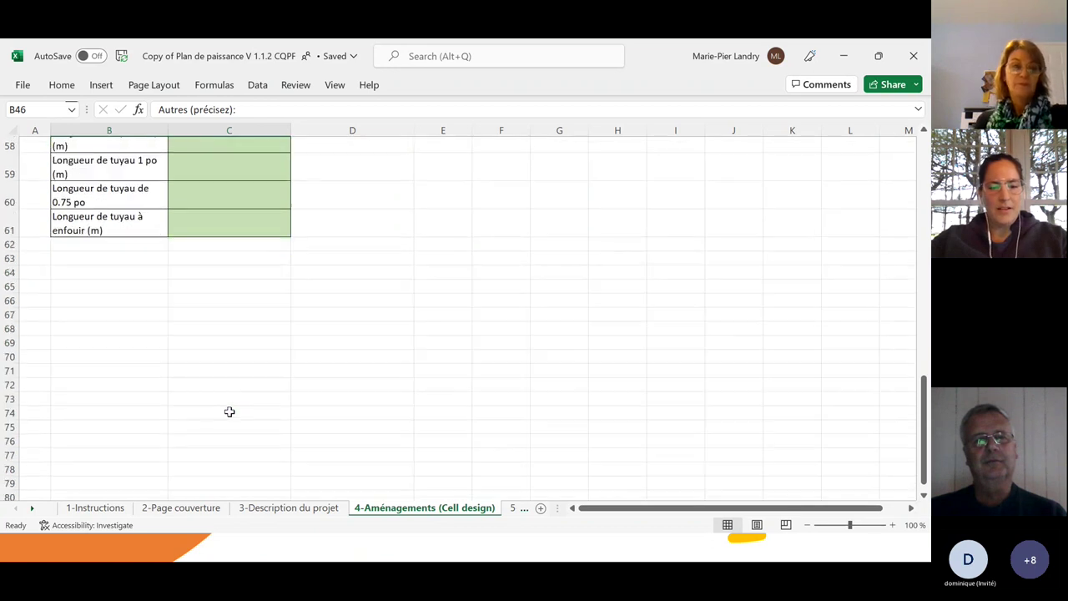
Review the cost tables on the 5-Coût des clôtures sheet and compare them with the fence and pipe length fields on the 4-Aménagements sheet
{"action": "left_click", "coordinate": [513, 509]}
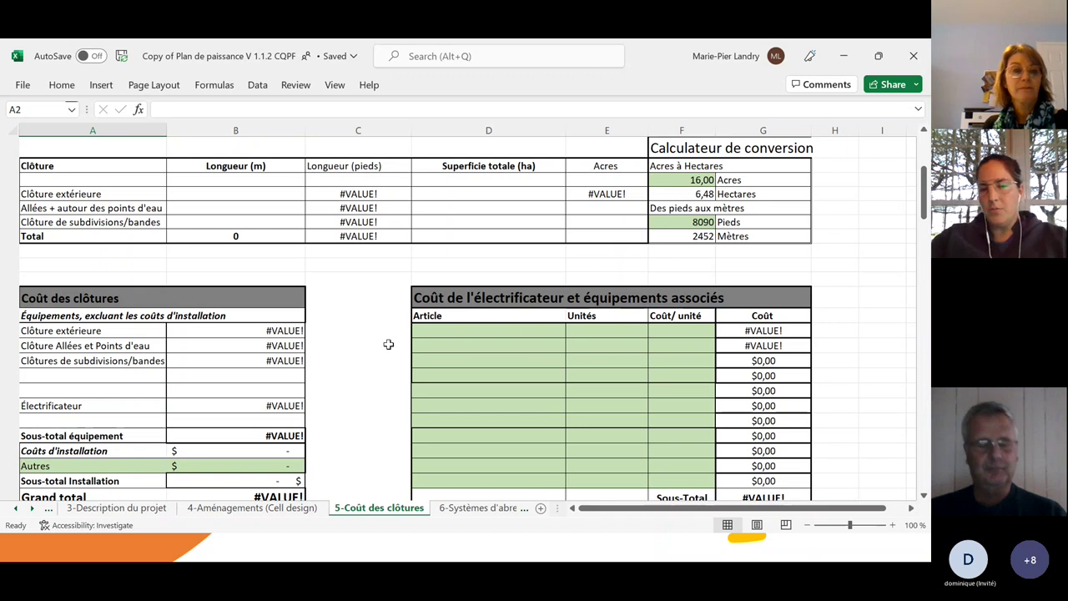
{"action": "scroll", "coordinate": [388, 344], "scroll_direction": "down", "scroll_amount": 3}
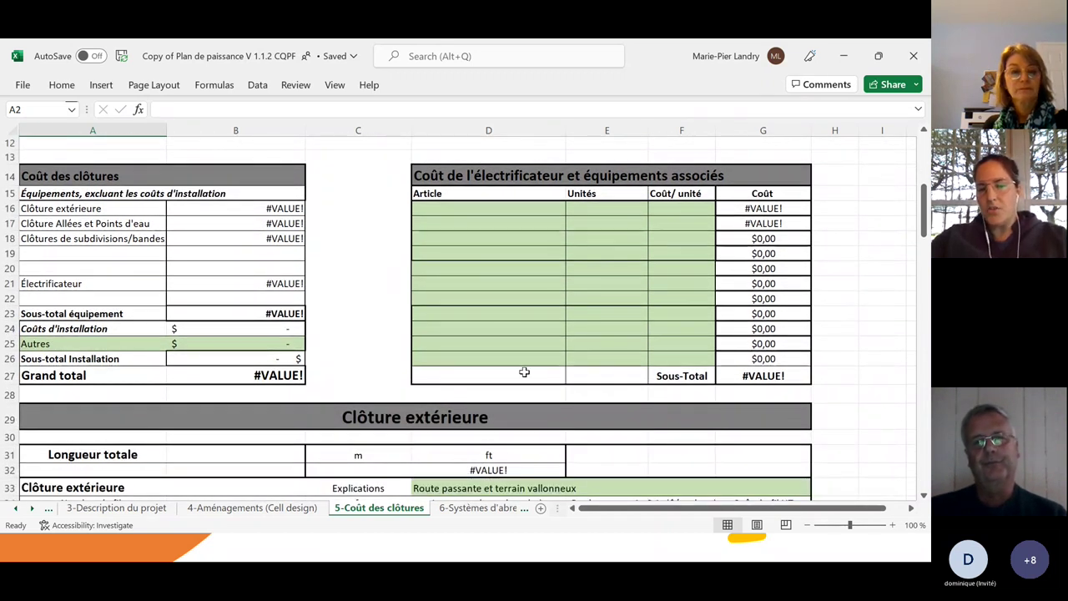
{"action": "scroll", "coordinate": [524, 373], "scroll_direction": "down", "scroll_amount": 2}
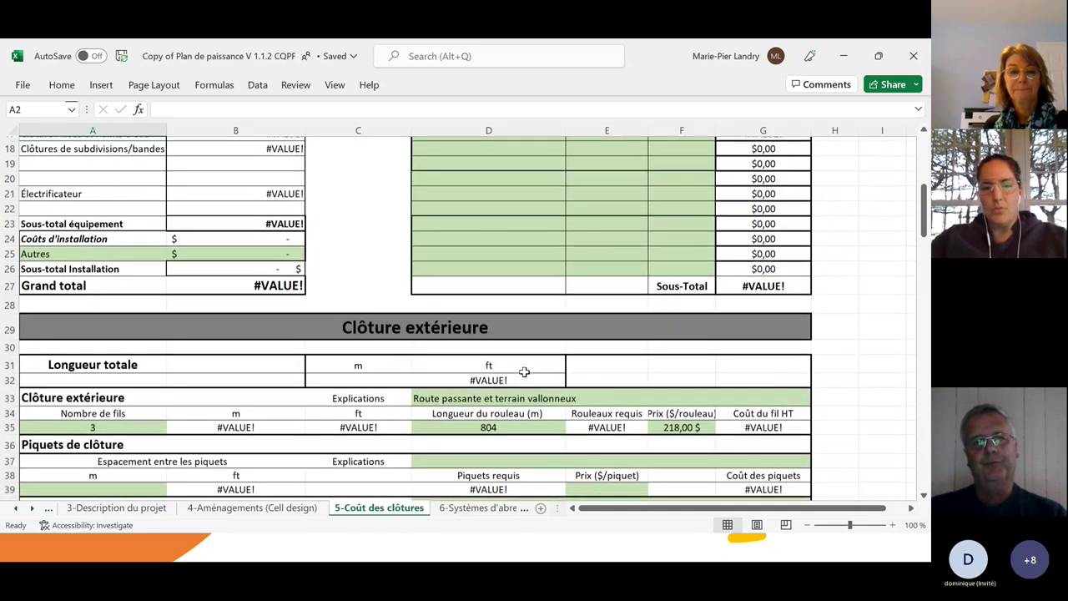
{"action": "scroll", "coordinate": [524, 372], "scroll_direction": "down", "scroll_amount": 2}
{"action": "scroll", "coordinate": [524, 372], "scroll_direction": "up", "scroll_amount": 4}
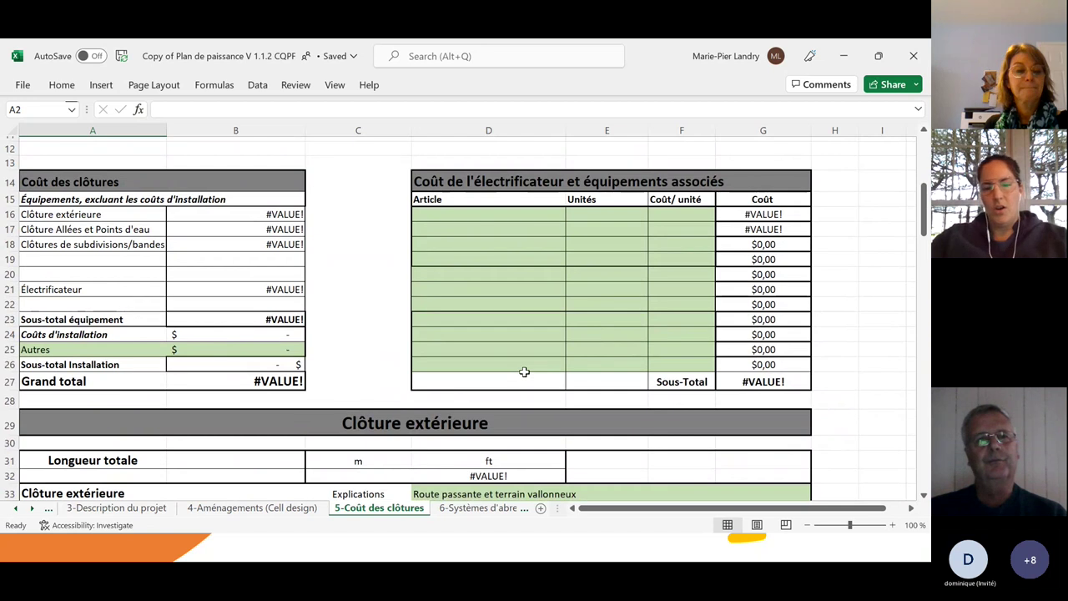
{"action": "key", "text": "ctrl+Page_Up"}
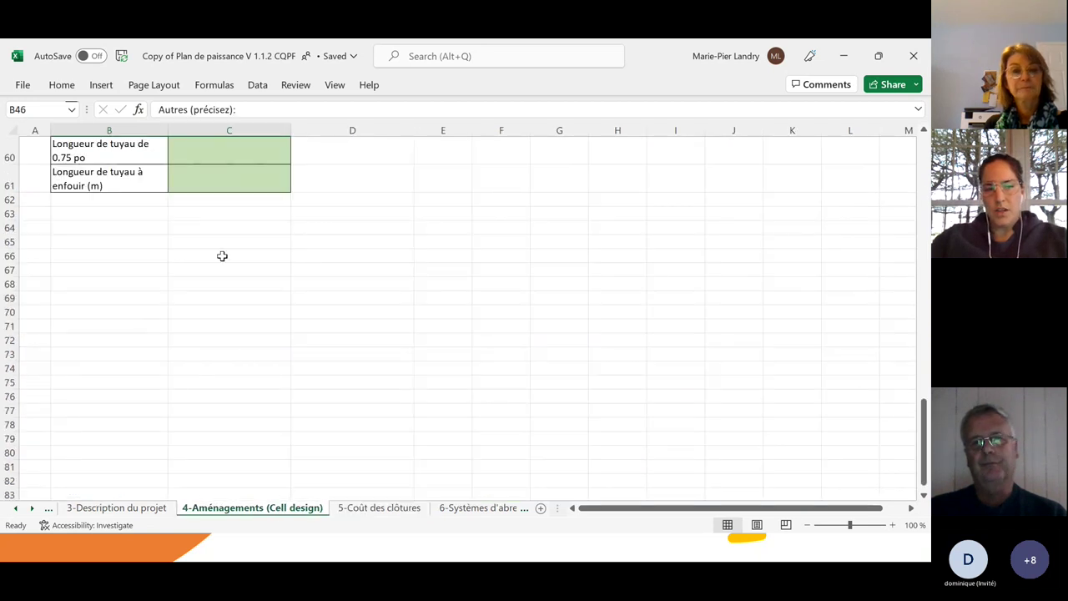
{"action": "scroll", "coordinate": [222, 256], "scroll_direction": "up", "scroll_amount": 3}
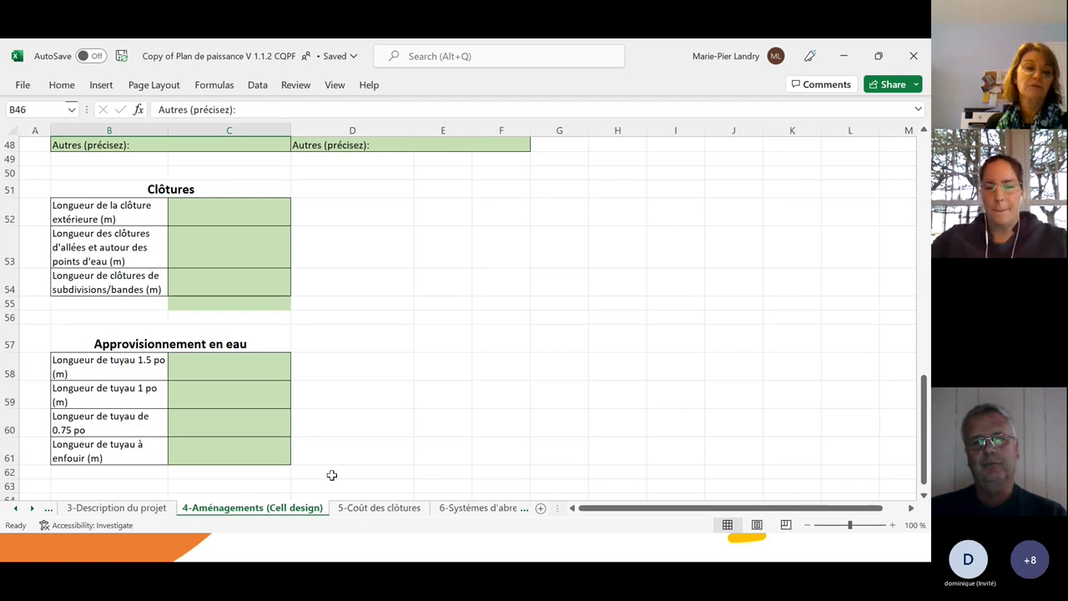
On the 5-Coût des clôtures sheet, add "électrificateur" as the first electrifier equipment article, with 1 unit at a unit cost of 1200
{"action": "left_click", "coordinate": [363, 509]}
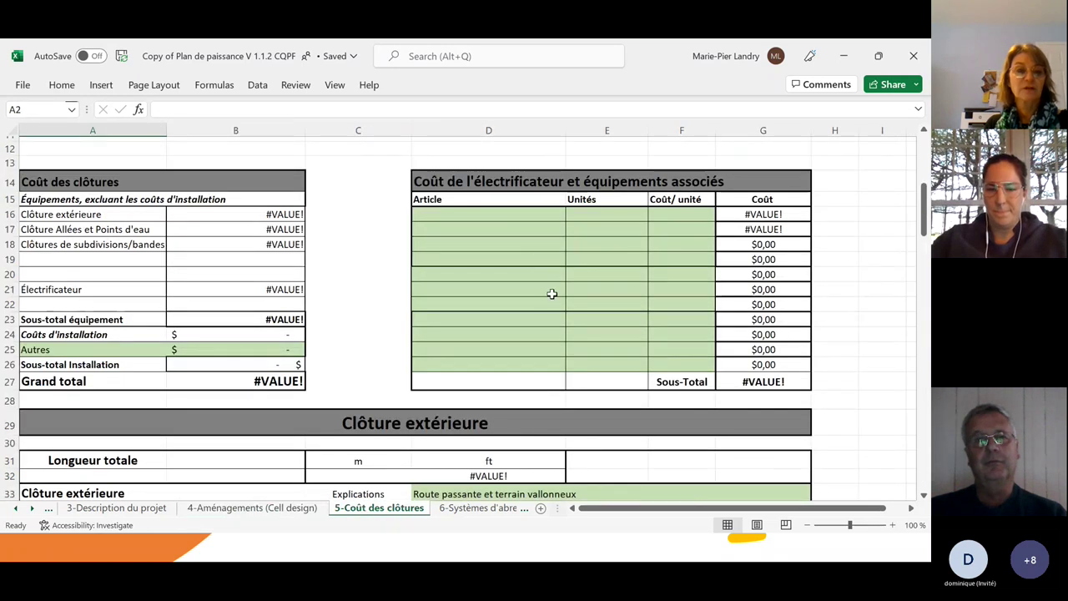
{"action": "left_click", "coordinate": [454, 219]}
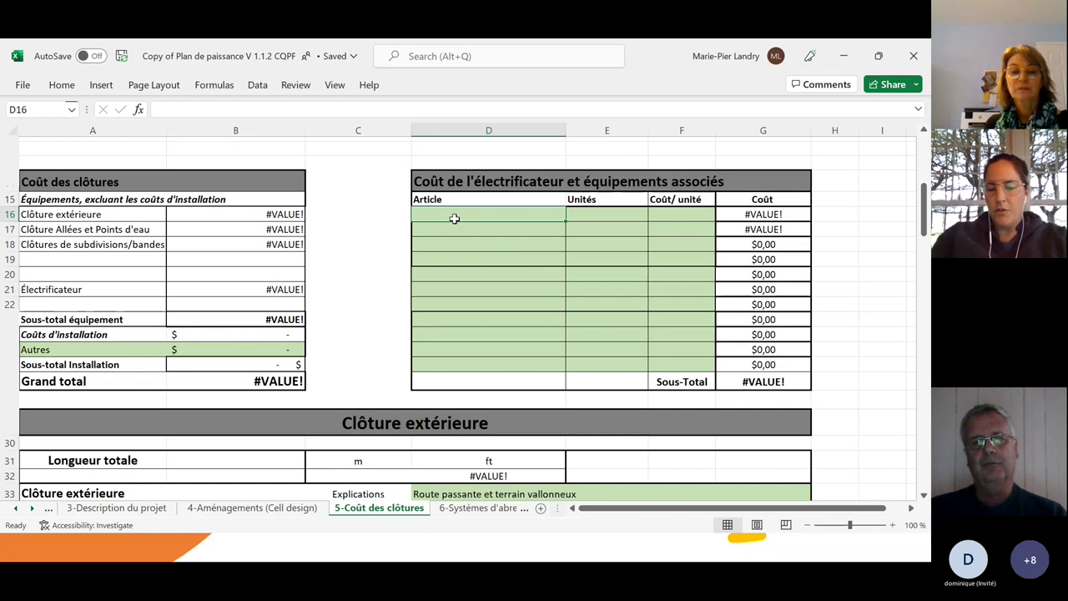
{"action": "type", "text": "électri"}
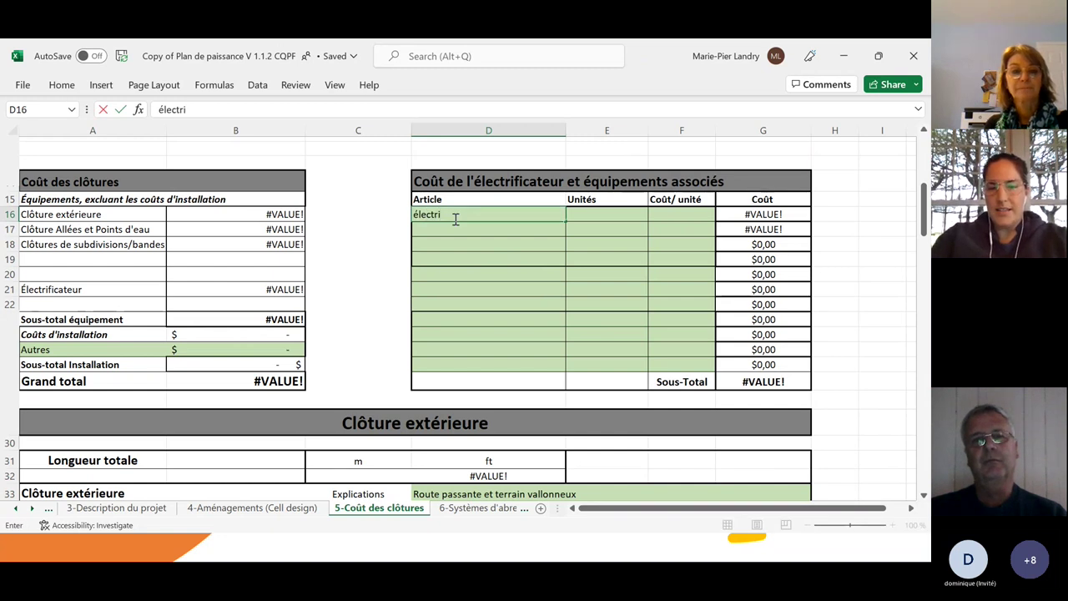
{"action": "type", "text": "ficateur"}
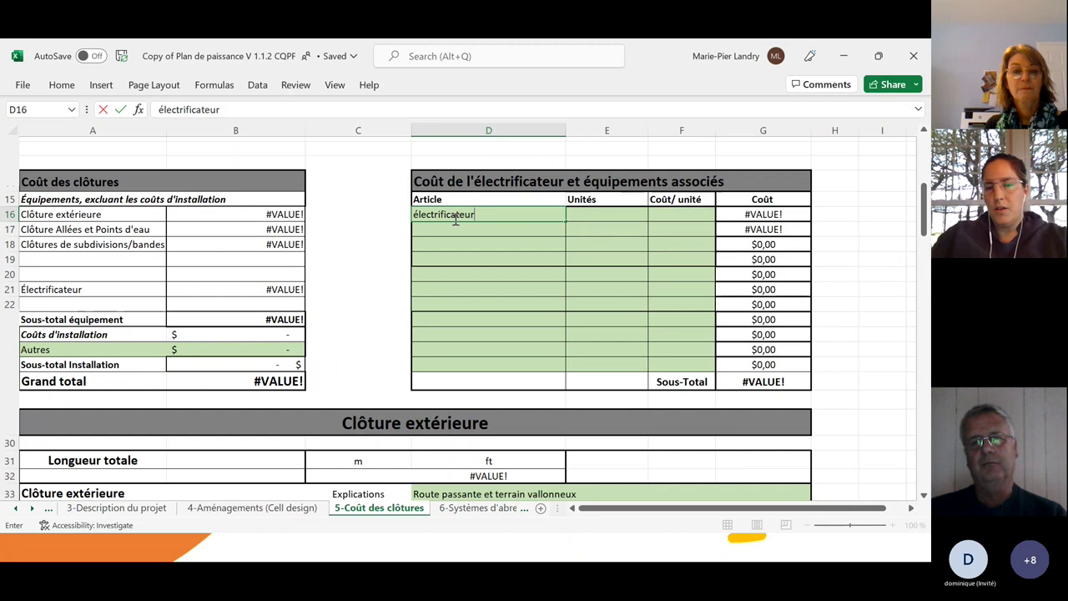
{"action": "key", "text": "Tab"}
{"action": "type", "text": "1"}
{"action": "key", "text": "Tab"}
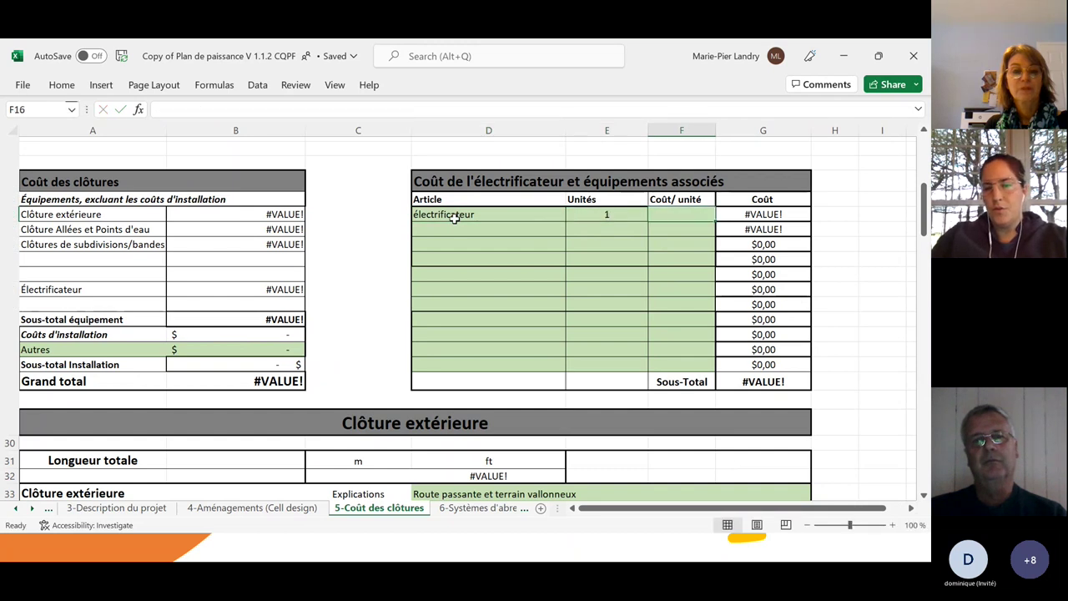
{"action": "type", "text": "1200"}
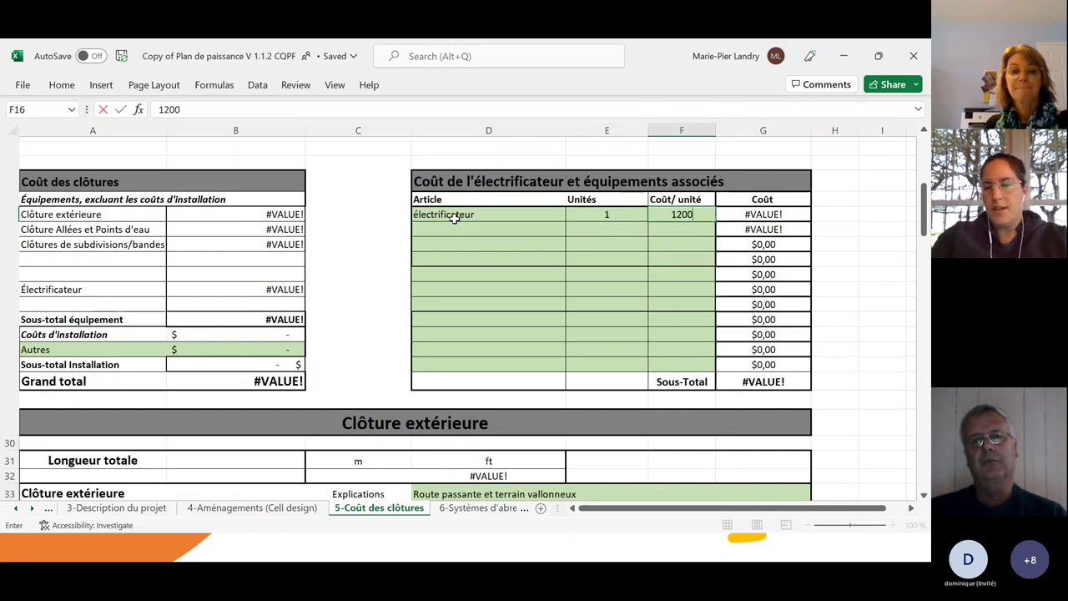
{"action": "key", "text": "Return"}
{"action": "key", "text": "Down"}
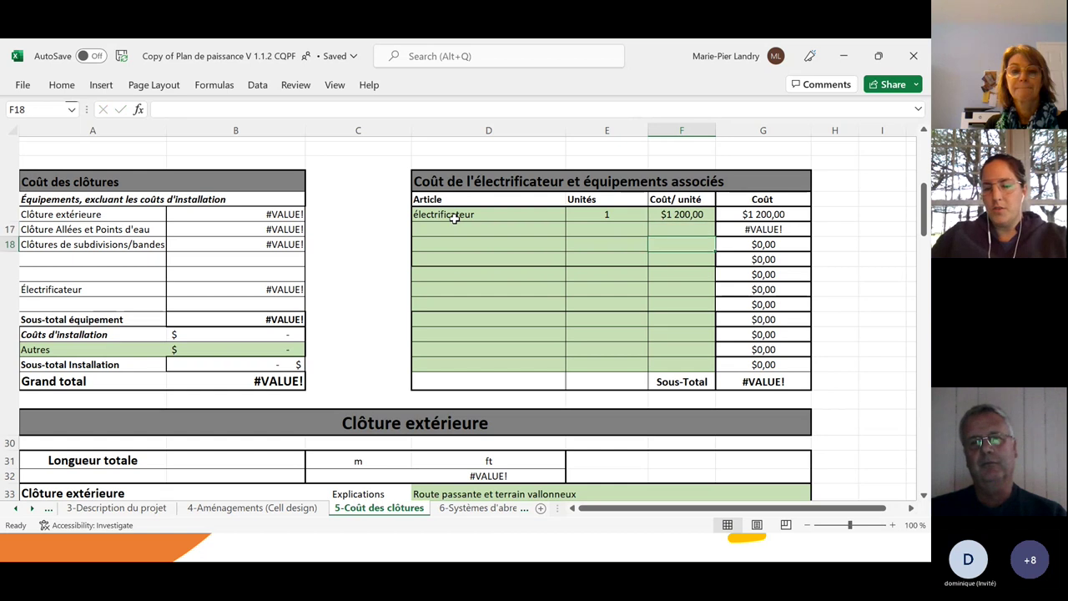
{"action": "key", "text": "Up"}
{"action": "key", "text": "Left"}
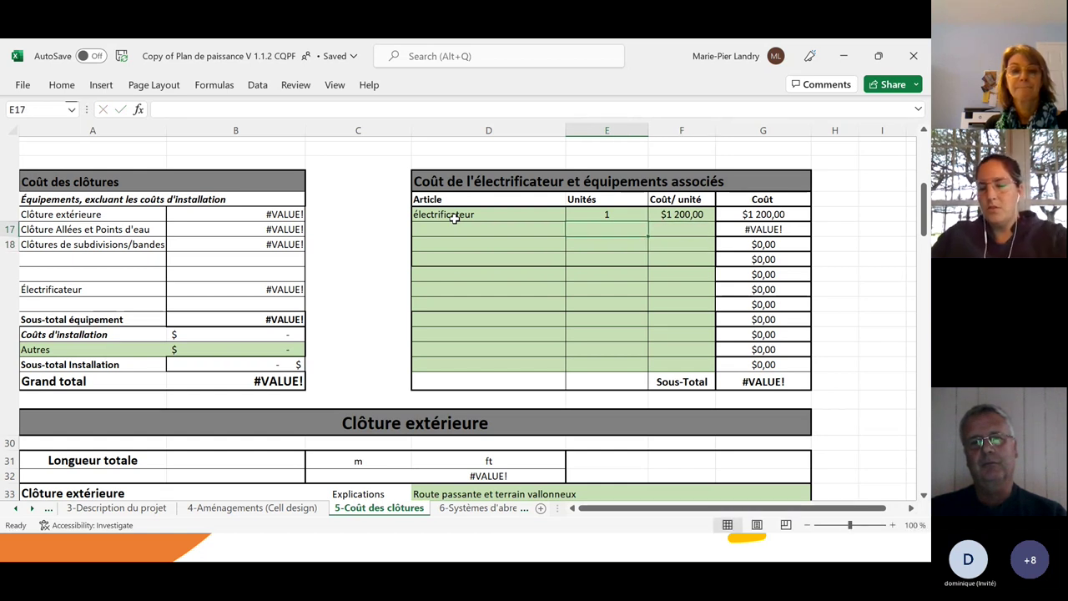
{"action": "key", "text": "Left"}
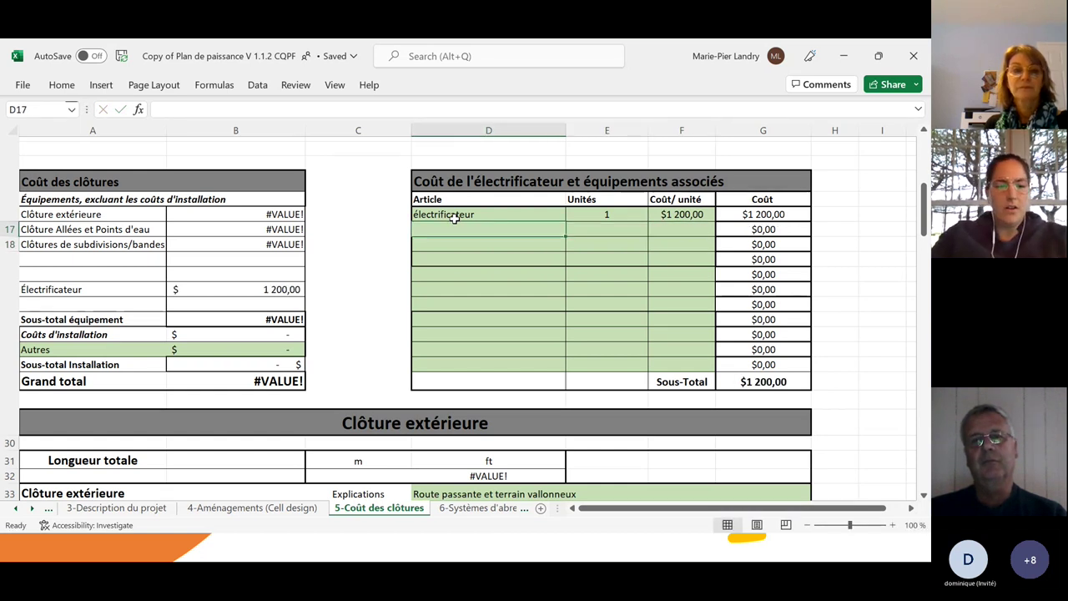
In the Clôture extérieure section, set the roll length to 500 m and the number of wires to 2
{"action": "scroll", "coordinate": [322, 331], "scroll_direction": "down", "scroll_amount": 4}
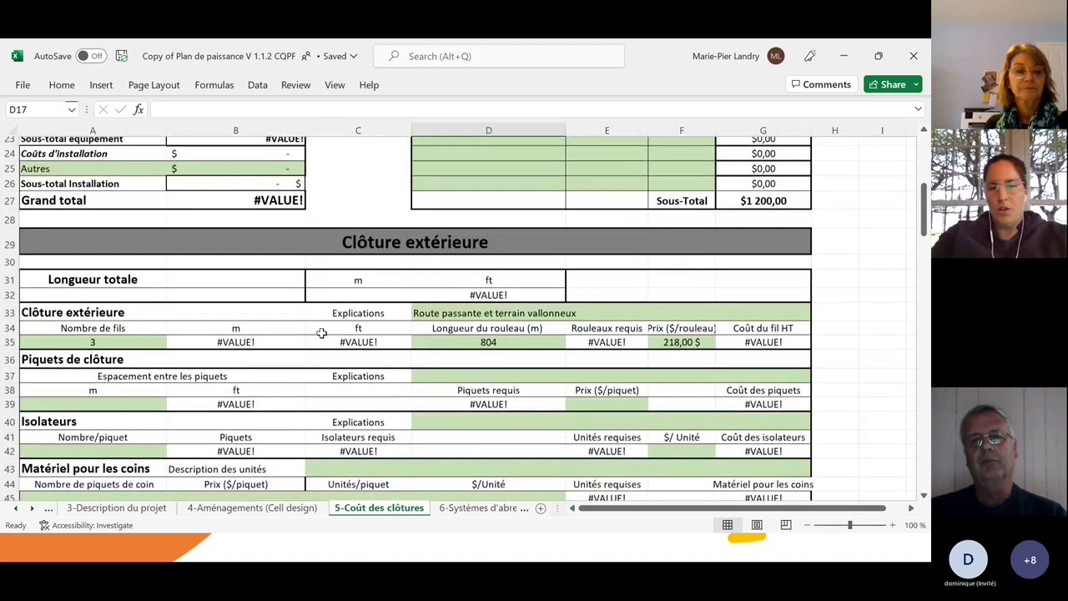
{"action": "scroll", "coordinate": [452, 333], "scroll_direction": "down", "scroll_amount": 1}
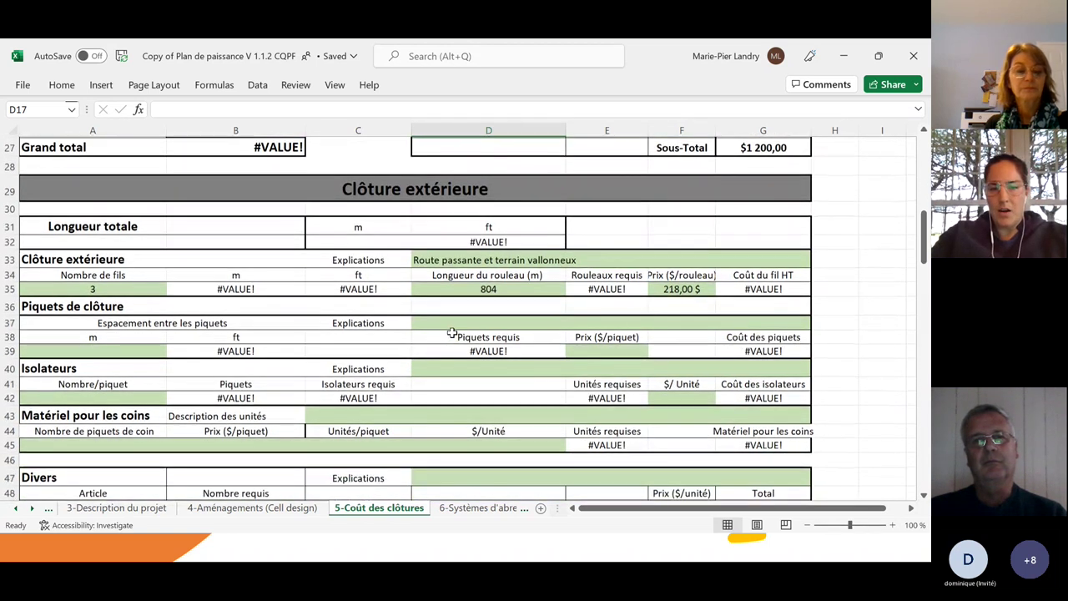
{"action": "left_click", "coordinate": [464, 289]}
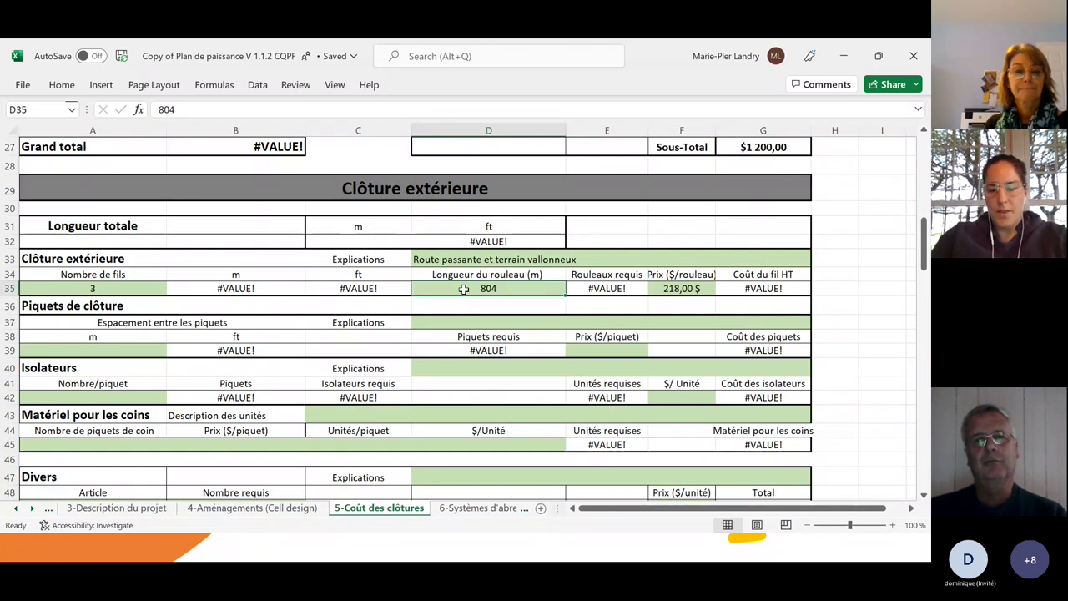
{"action": "type", "text": "500"}
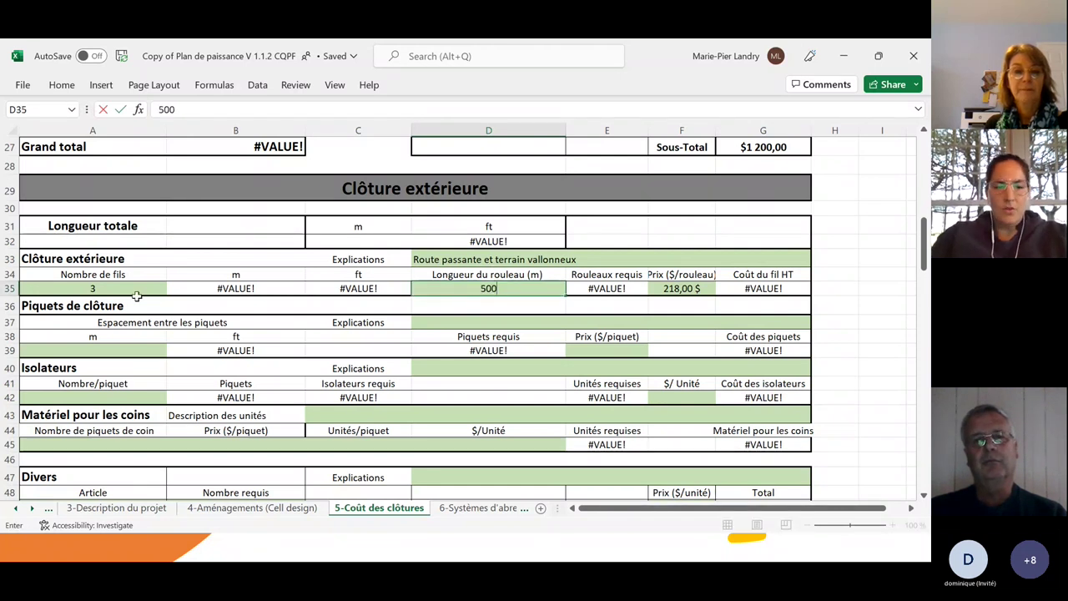
{"action": "left_click", "coordinate": [109, 289]}
{"action": "type", "text": "2"}
{"action": "key", "text": "Return"}
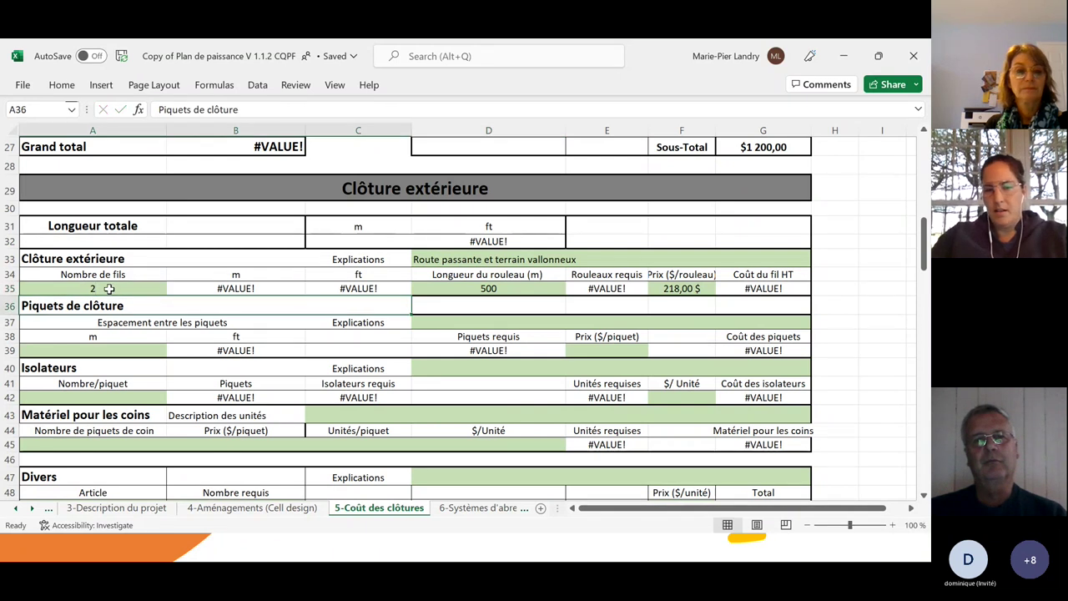
Inspect the total length cell's formula and the Divers and Coûts d'installation tables of the Clôture extérieure section
{"action": "left_click", "coordinate": [365, 241]}
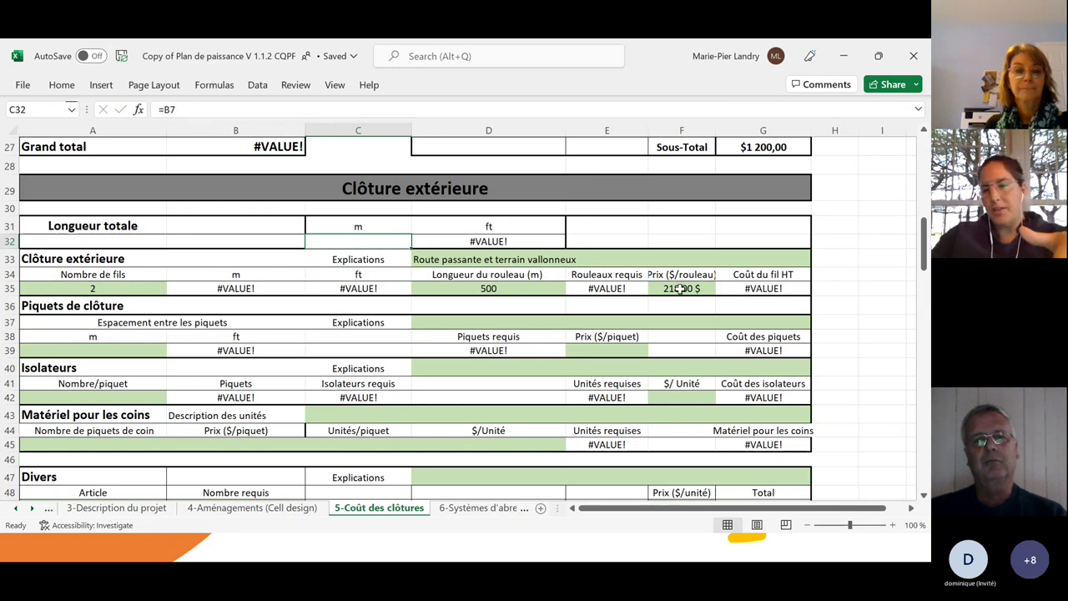
{"action": "scroll", "coordinate": [699, 400], "scroll_direction": "down", "scroll_amount": 4}
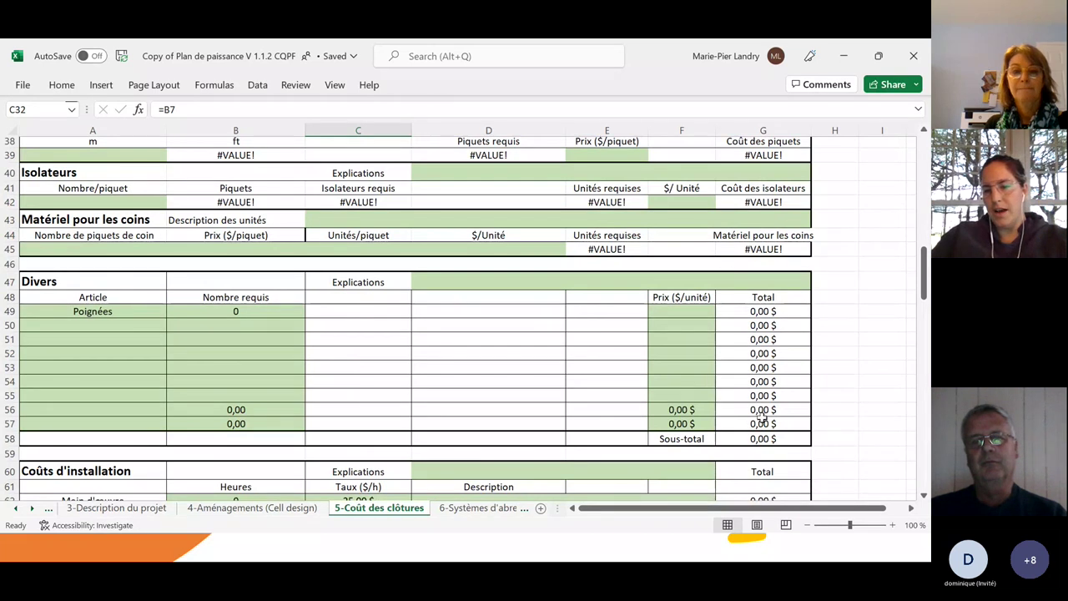
{"action": "scroll", "coordinate": [762, 417], "scroll_direction": "down", "scroll_amount": 2}
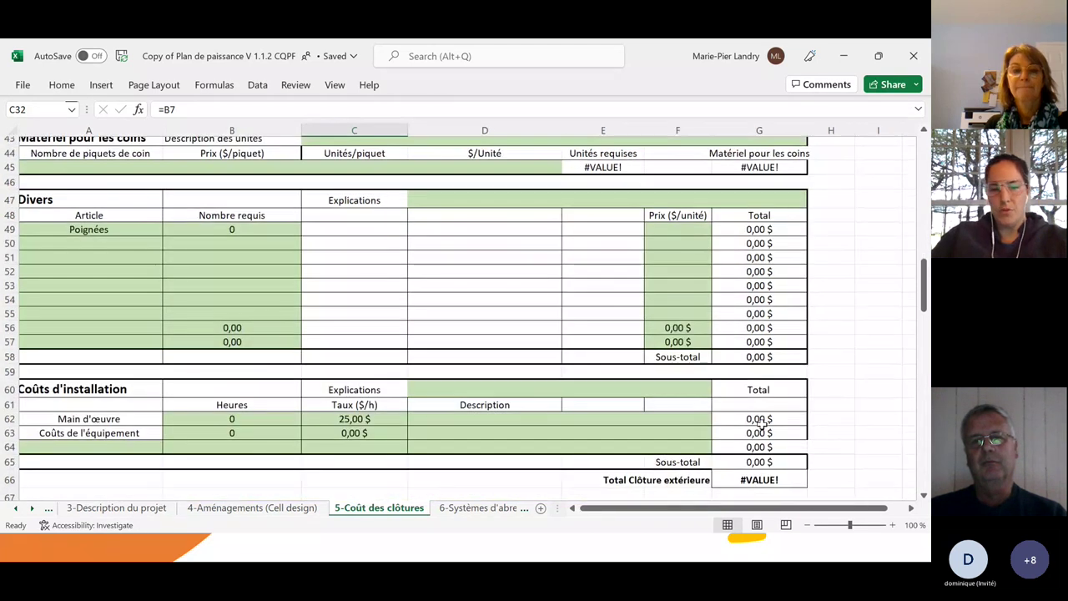
Look over the watering system and forage species sheets, and open the 8-Aide Financiere et Échéancier sheet
{"action": "left_click", "coordinate": [515, 511]}
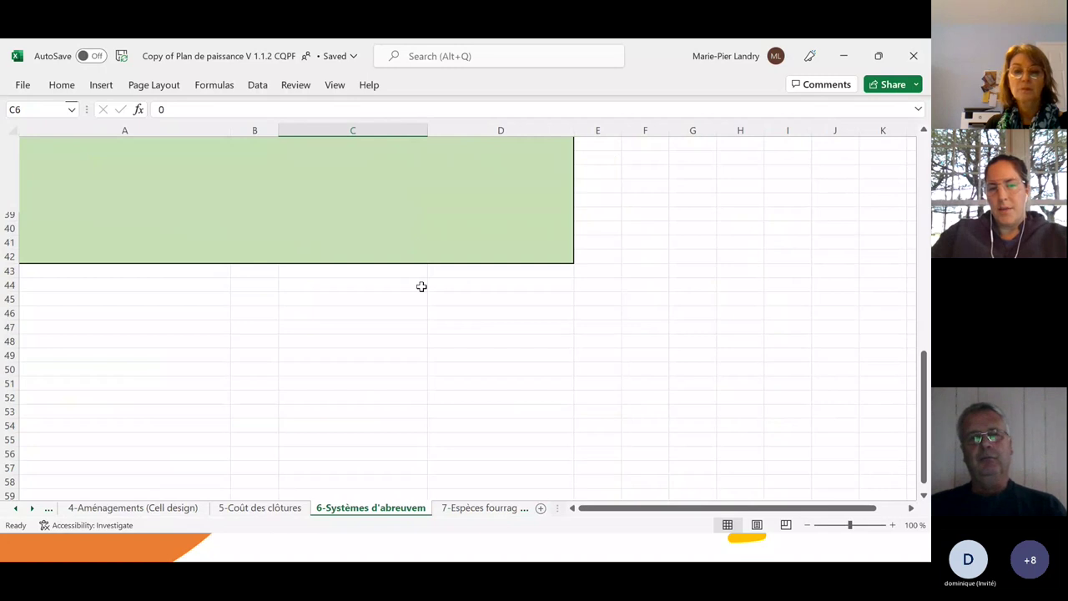
{"action": "scroll", "coordinate": [422, 287], "scroll_direction": "up", "scroll_amount": 12}
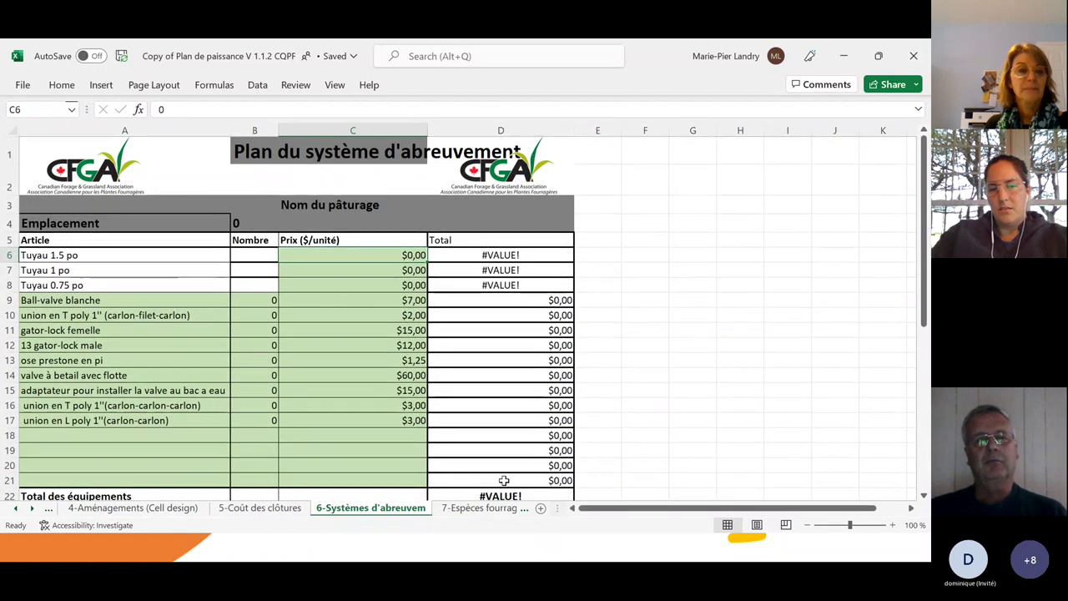
{"action": "left_click", "coordinate": [490, 509]}
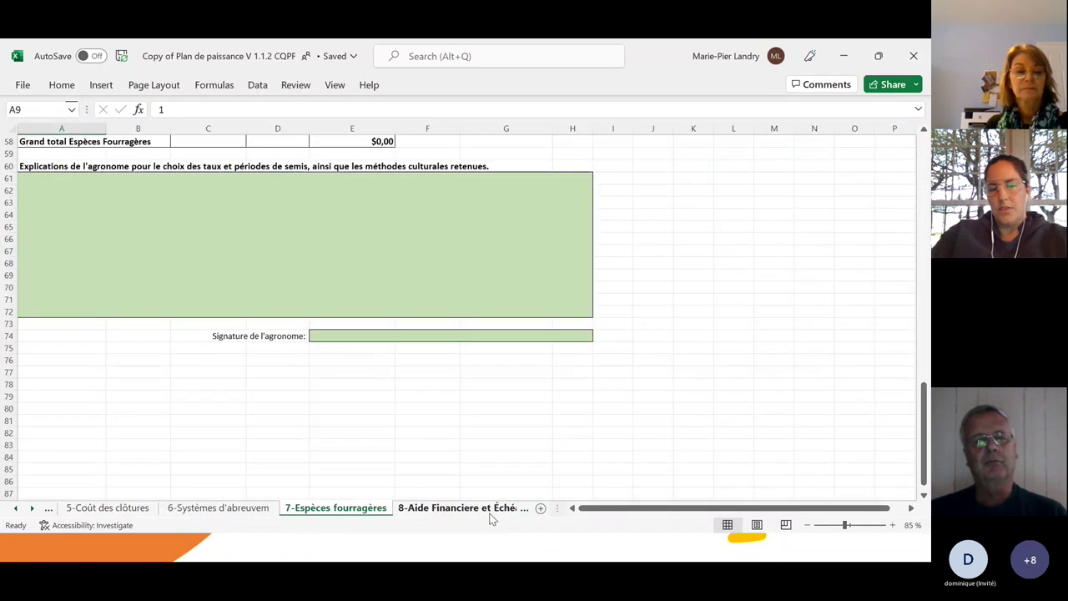
{"action": "left_click", "coordinate": [490, 510]}
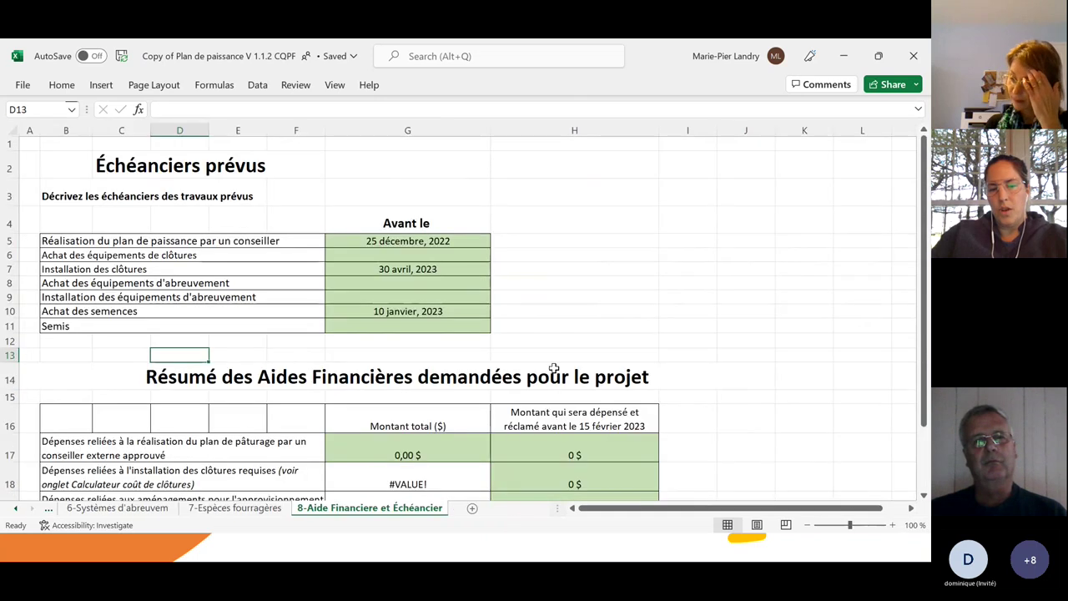
Review the Résumé des Aides Financières table on the 8-Aide Financiere et Échéancier sheet
{"action": "scroll", "coordinate": [553, 368], "scroll_direction": "down", "scroll_amount": 1}
{"action": "scroll", "coordinate": [554, 367], "scroll_direction": "down", "scroll_amount": 1, "text": "ctrl"}
{"action": "scroll", "coordinate": [554, 367], "scroll_direction": "down", "scroll_amount": 1}
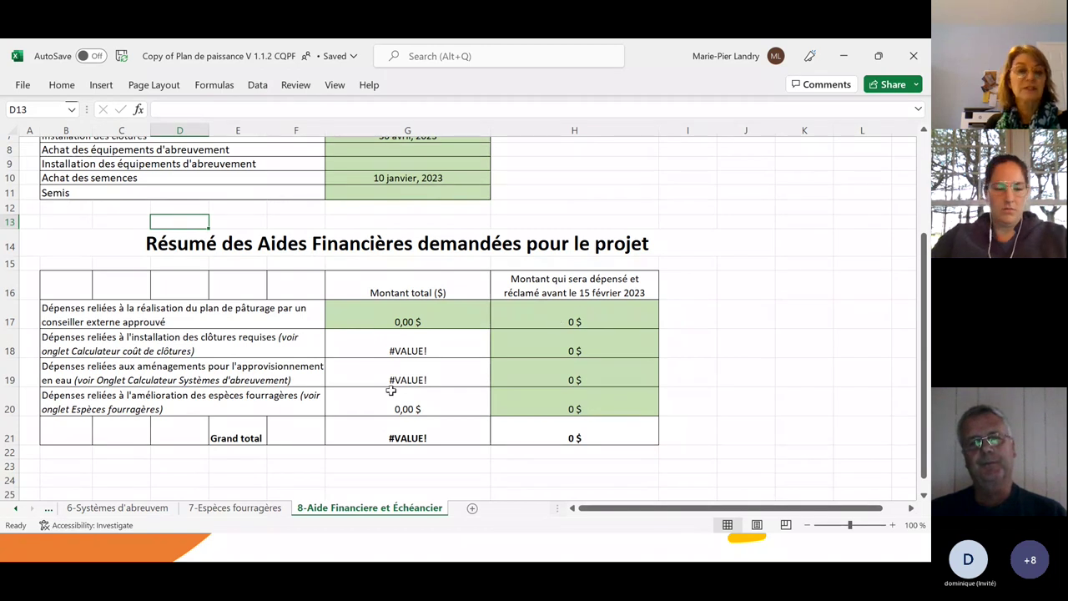
On the 7-Espèces fourragères sheet, examine the paddock evaluation table and the recommended reseeding rates of enclos 1 and 53
{"action": "key", "text": "ctrl+Page_Up"}
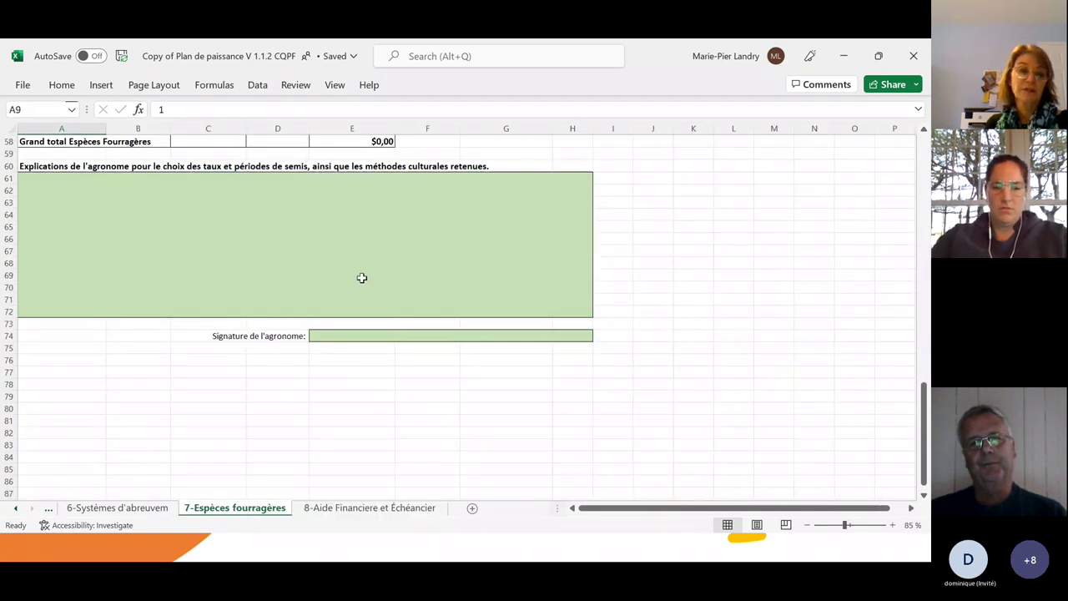
{"action": "scroll", "coordinate": [214, 345], "scroll_direction": "up", "scroll_amount": 1}
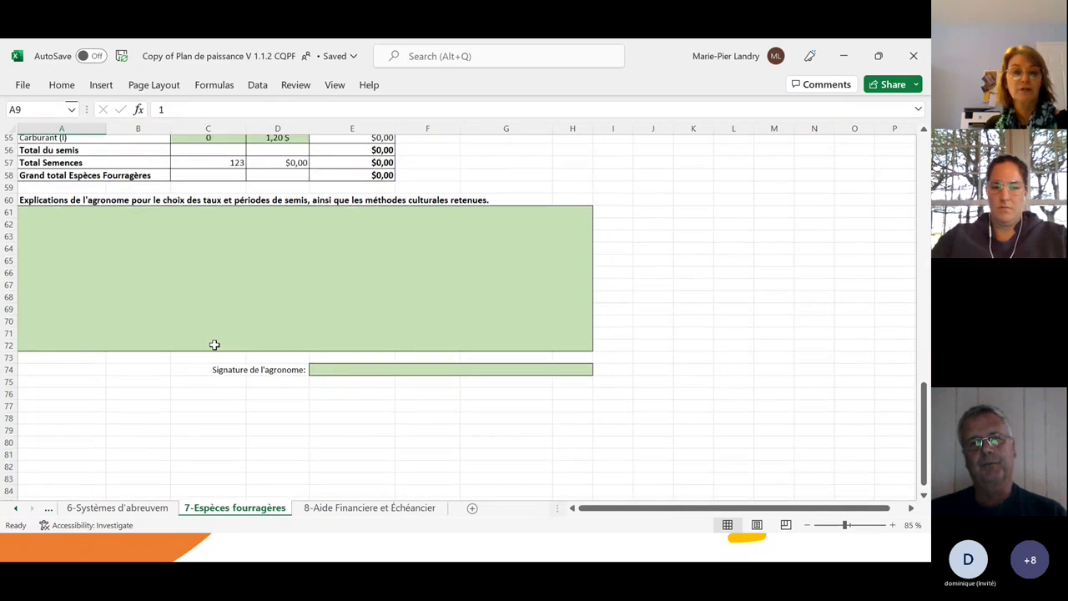
{"action": "scroll", "coordinate": [215, 345], "scroll_direction": "up", "scroll_amount": 15}
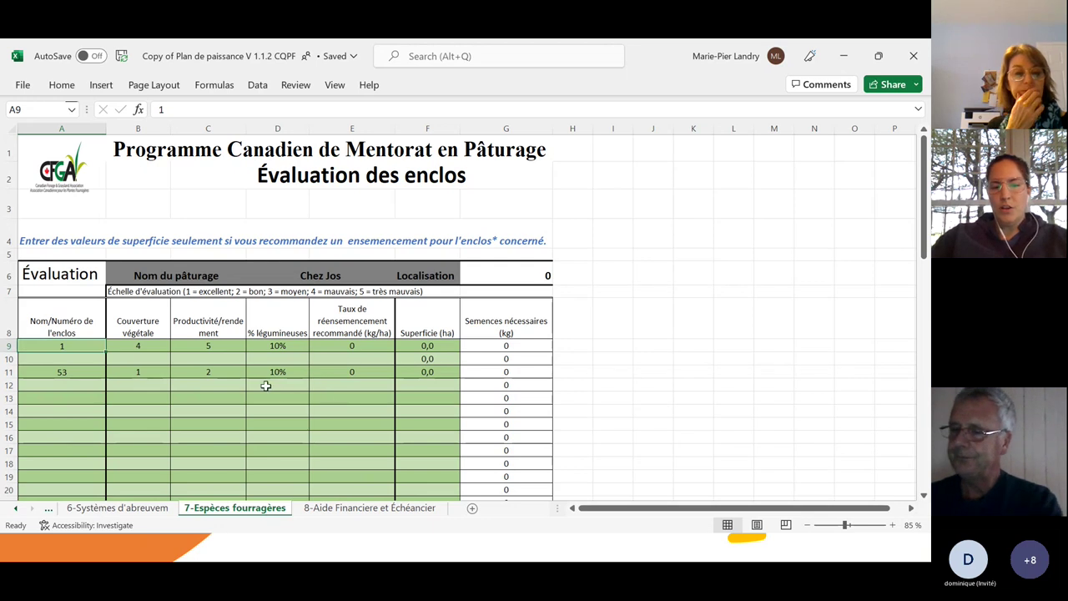
{"action": "left_click", "coordinate": [355, 345]}
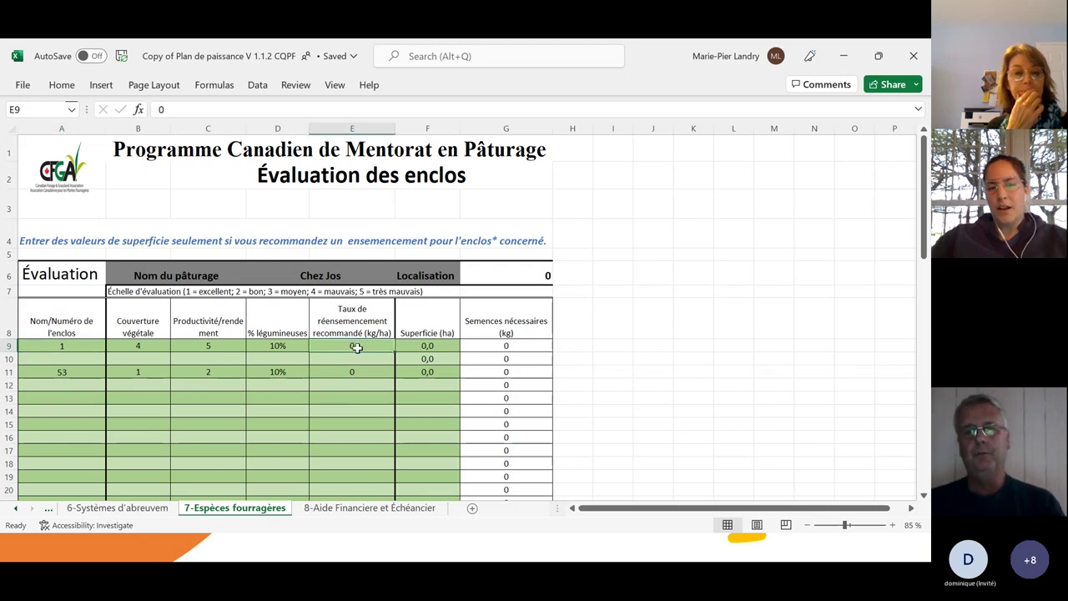
{"action": "left_click", "coordinate": [360, 372]}
{"action": "left_click", "coordinate": [369, 345]}
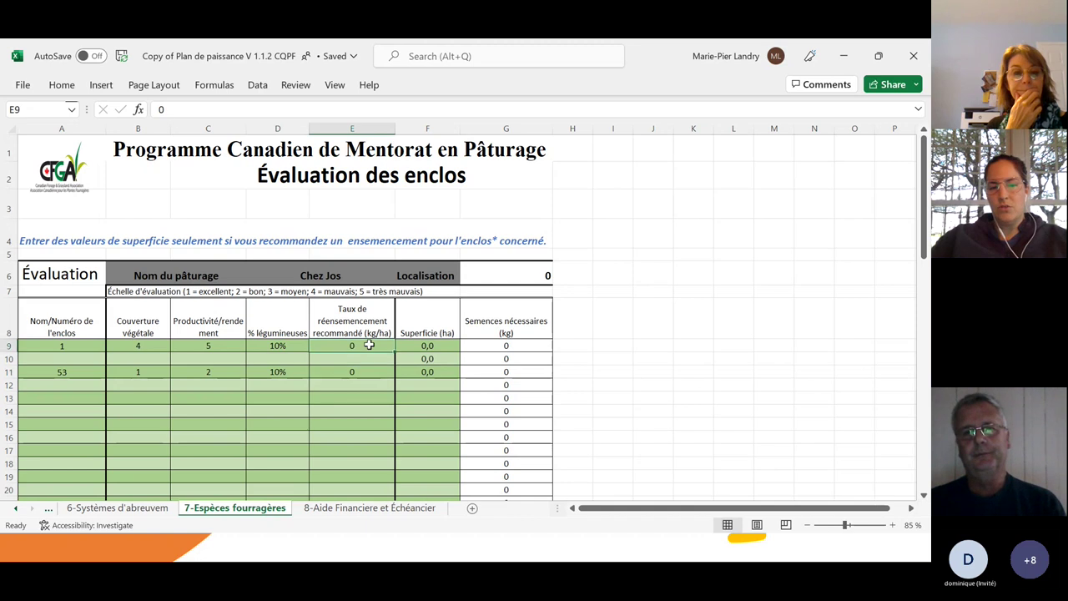
{"action": "scroll", "coordinate": [369, 345], "scroll_direction": "down", "scroll_amount": 2}
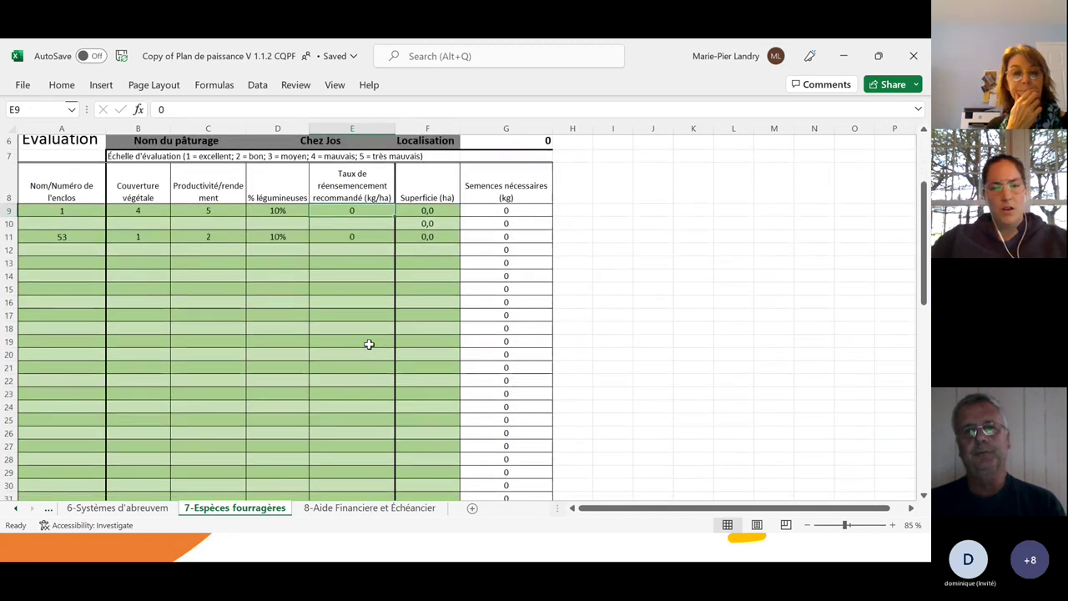
{"action": "scroll", "coordinate": [369, 345], "scroll_direction": "up", "scroll_amount": 1}
{"action": "scroll", "coordinate": [369, 345], "scroll_direction": "up", "scroll_amount": 1}
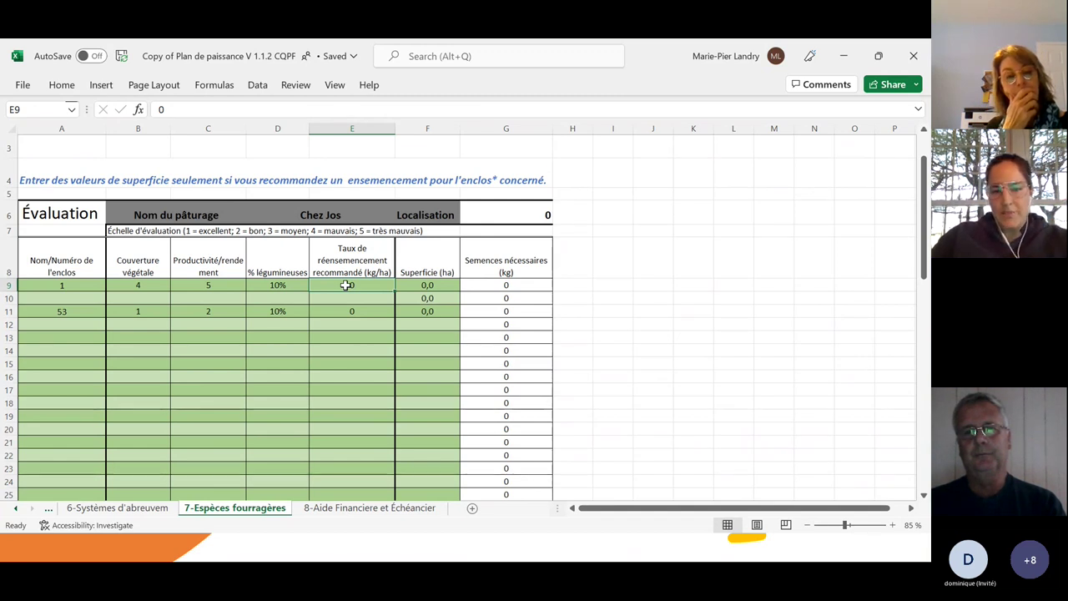
Review the Coûts du semis table, the agronomist's explanation box and the recommended seed mixes below the paddock evaluation
{"action": "scroll", "coordinate": [345, 286], "scroll_direction": "down", "scroll_amount": 6}
{"action": "scroll", "coordinate": [345, 285], "scroll_direction": "down", "scroll_amount": 9}
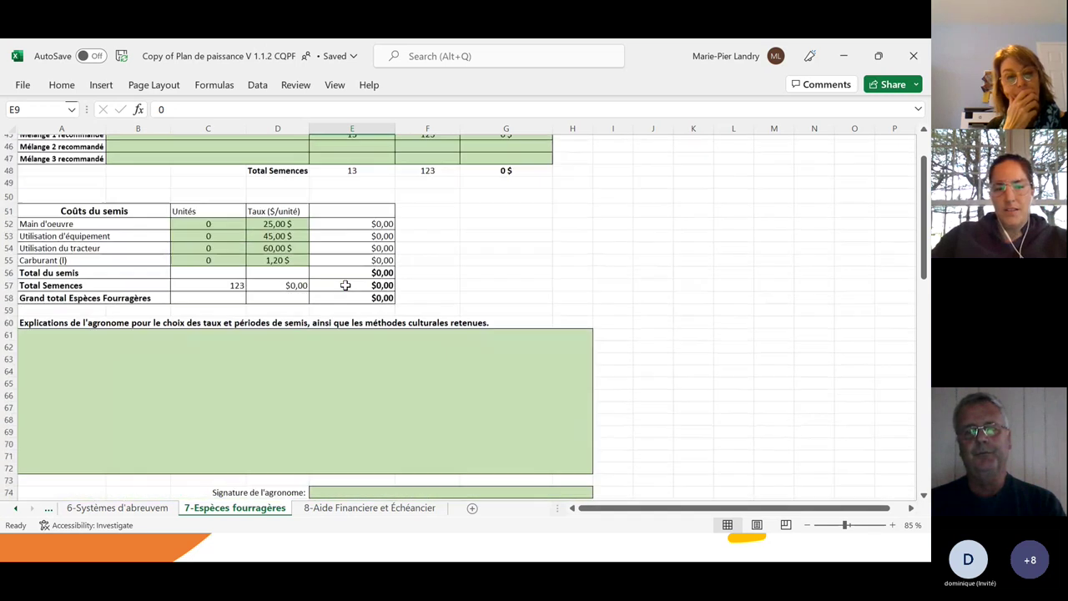
{"action": "left_click", "coordinate": [287, 365]}
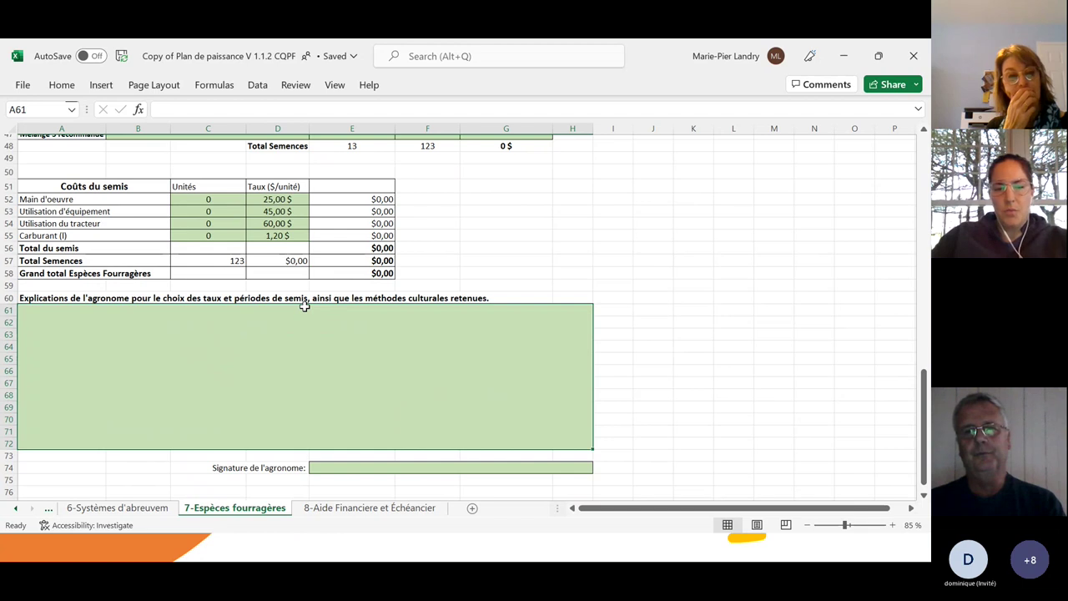
{"action": "scroll", "coordinate": [305, 307], "scroll_direction": "up", "scroll_amount": 13}
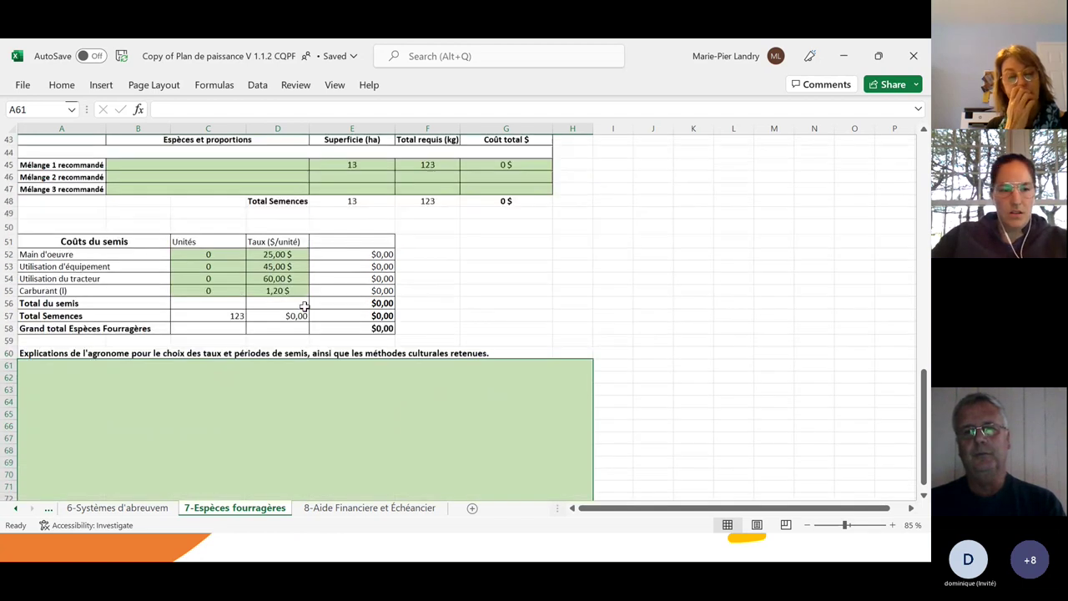
{"action": "scroll", "coordinate": [304, 307], "scroll_direction": "up", "scroll_amount": 2}
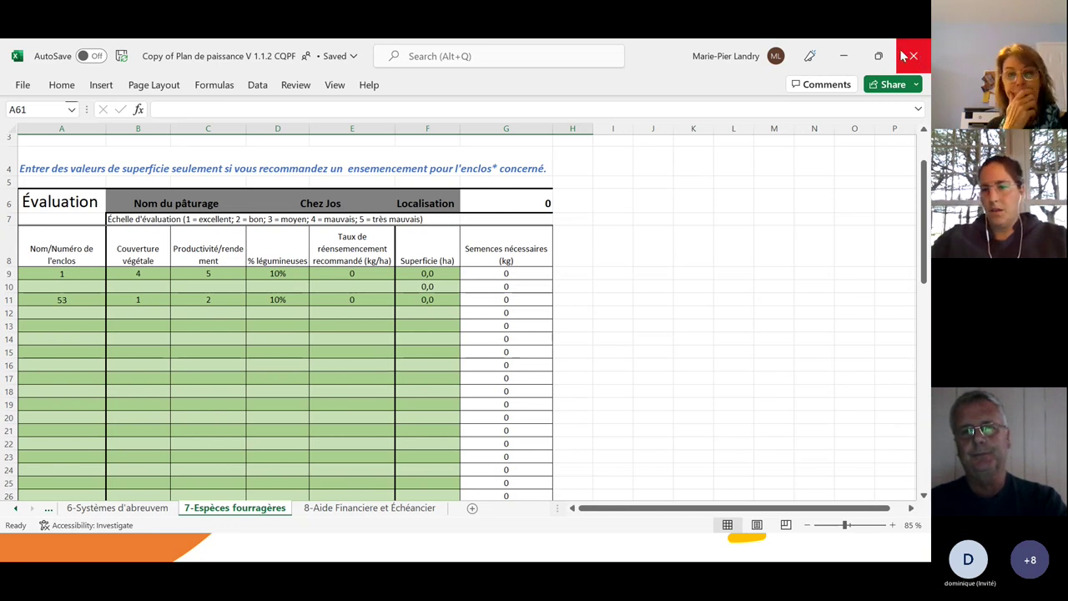
{"action": "scroll", "coordinate": [465, 451], "scroll_direction": "down", "scroll_amount": 1}
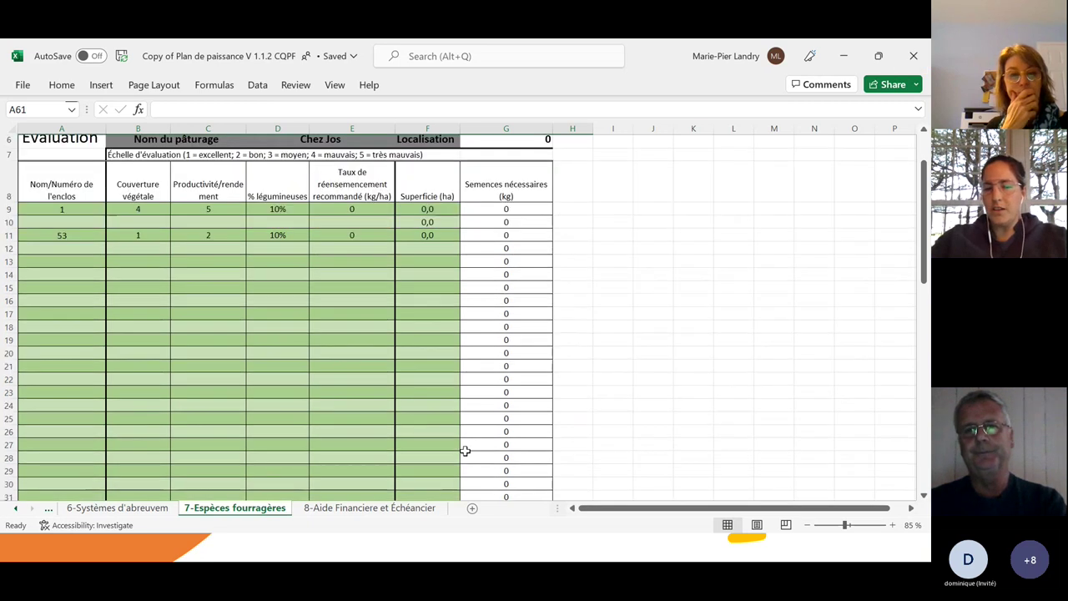
Revisit the planned work schedule on the 8-Aide Financiere et Échéancier sheet, the forage species sheet and the watering system sheet
{"action": "left_click", "coordinate": [368, 508]}
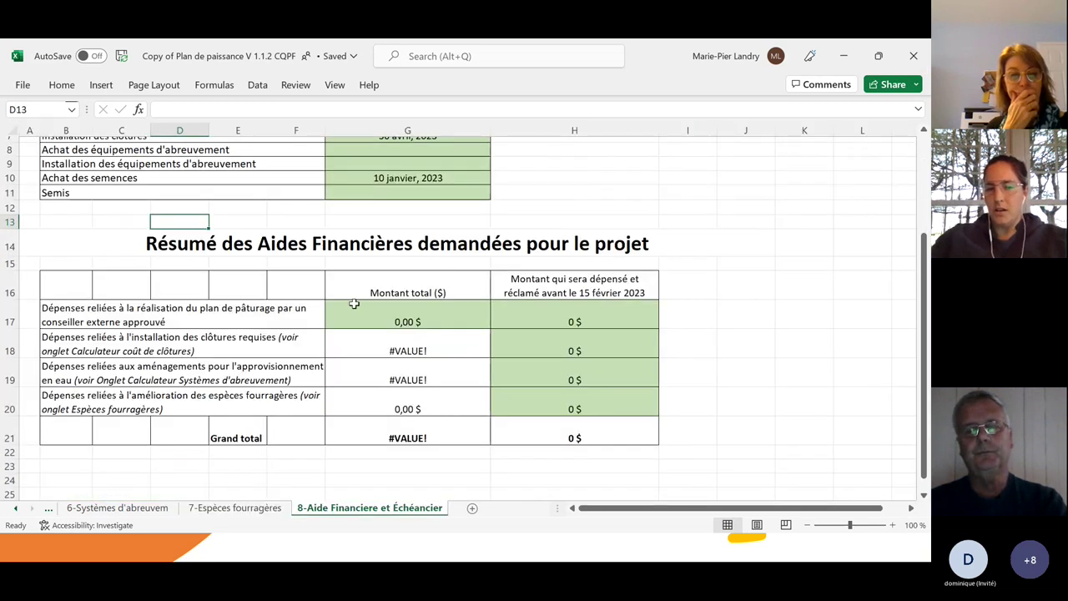
{"action": "scroll", "coordinate": [354, 305], "scroll_direction": "up", "scroll_amount": 2}
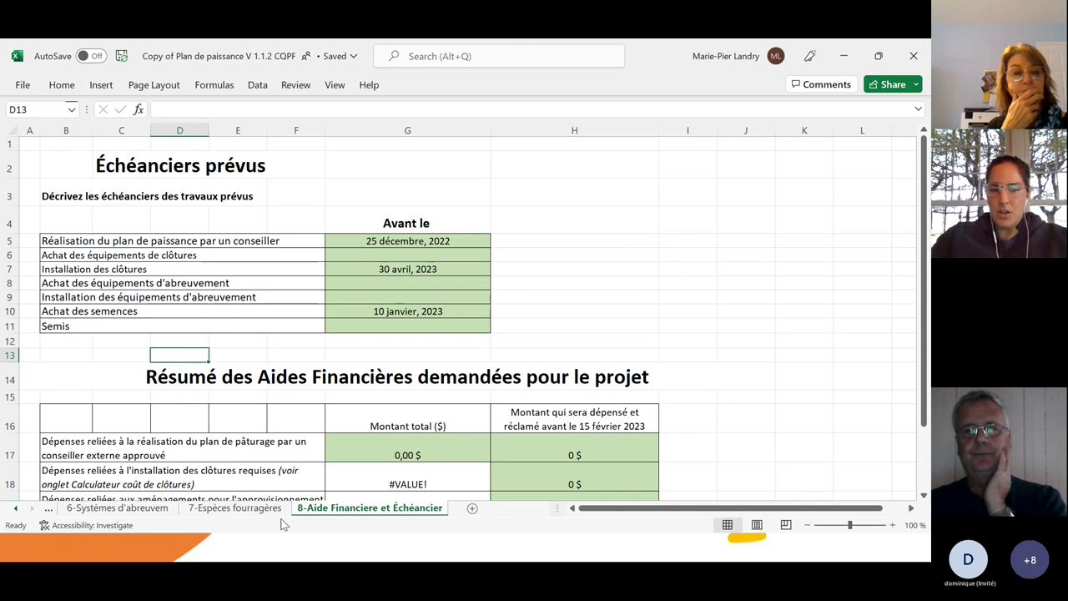
{"action": "left_click", "coordinate": [235, 509]}
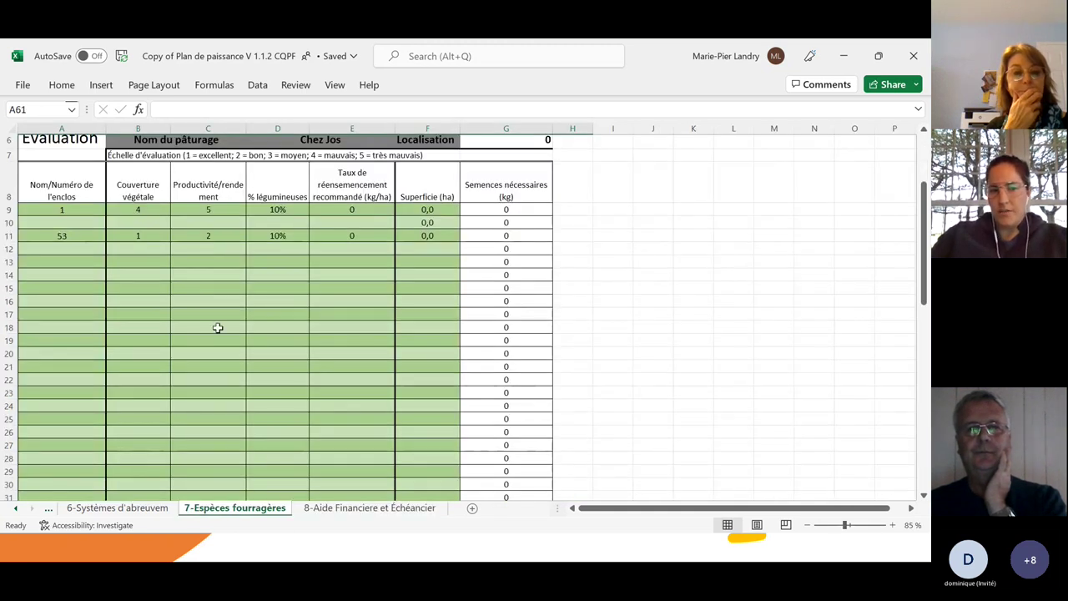
{"action": "left_click", "coordinate": [117, 508]}
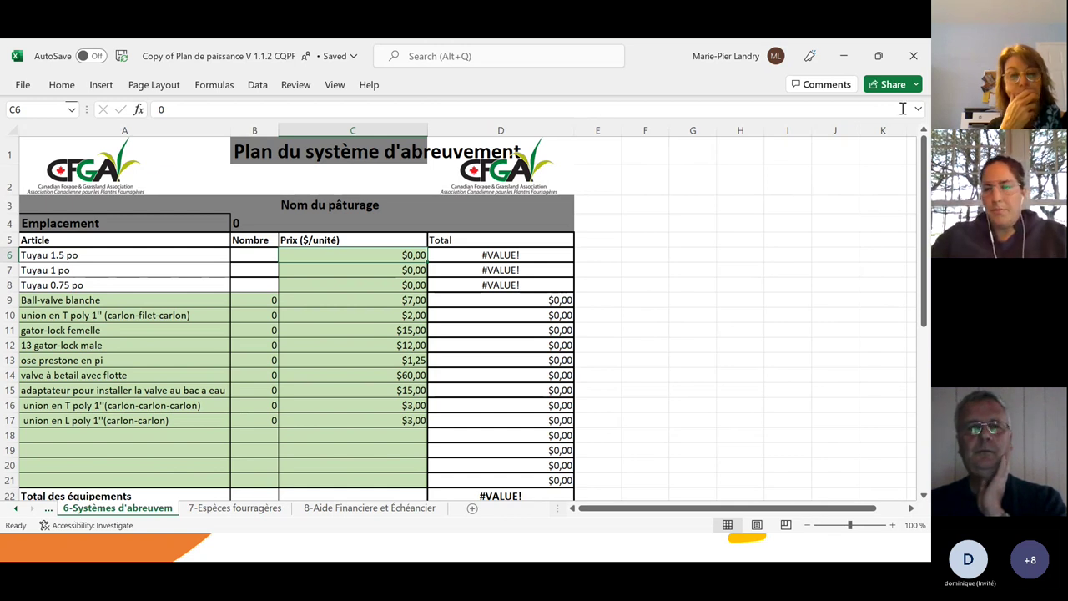
Close the workbook without saving the changes and open the project map in Google My Maps from the slide's "carte" link
{"action": "left_click", "coordinate": [913, 56]}
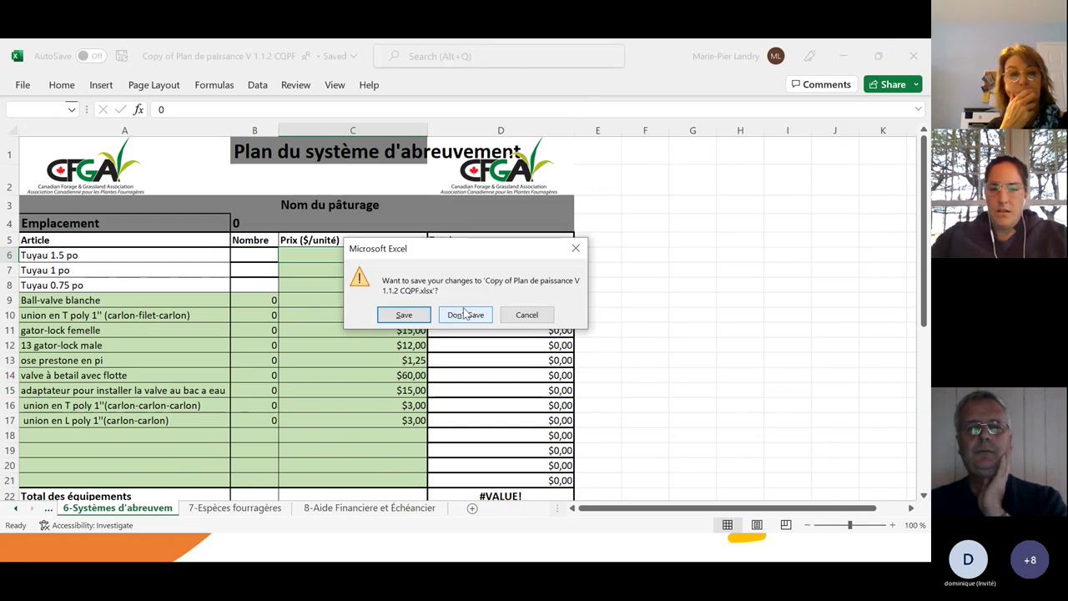
{"action": "left_click", "coordinate": [464, 317]}
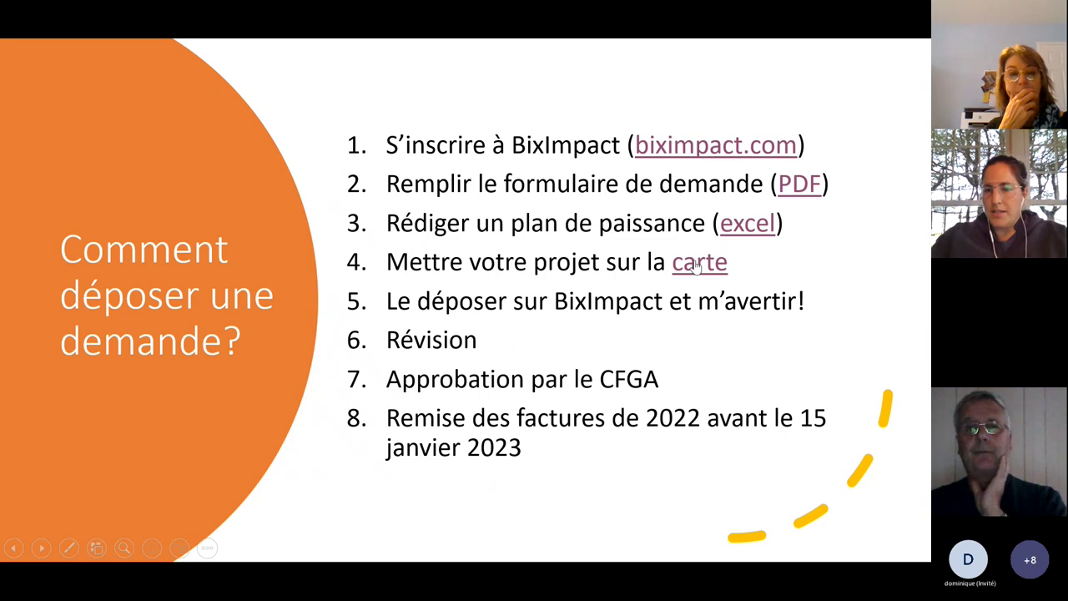
{"action": "left_click", "coordinate": [697, 264]}
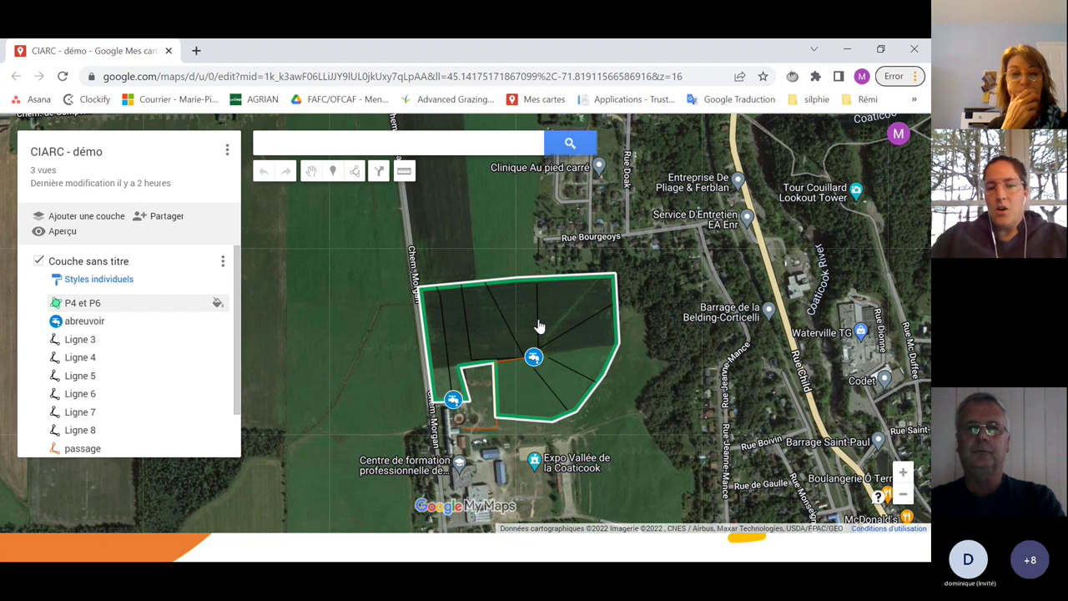
Check the length of Ligne 3 on the CIARC - démo map, and view the pasture within the wider Coaticook area
{"action": "left_click", "coordinate": [110, 341]}
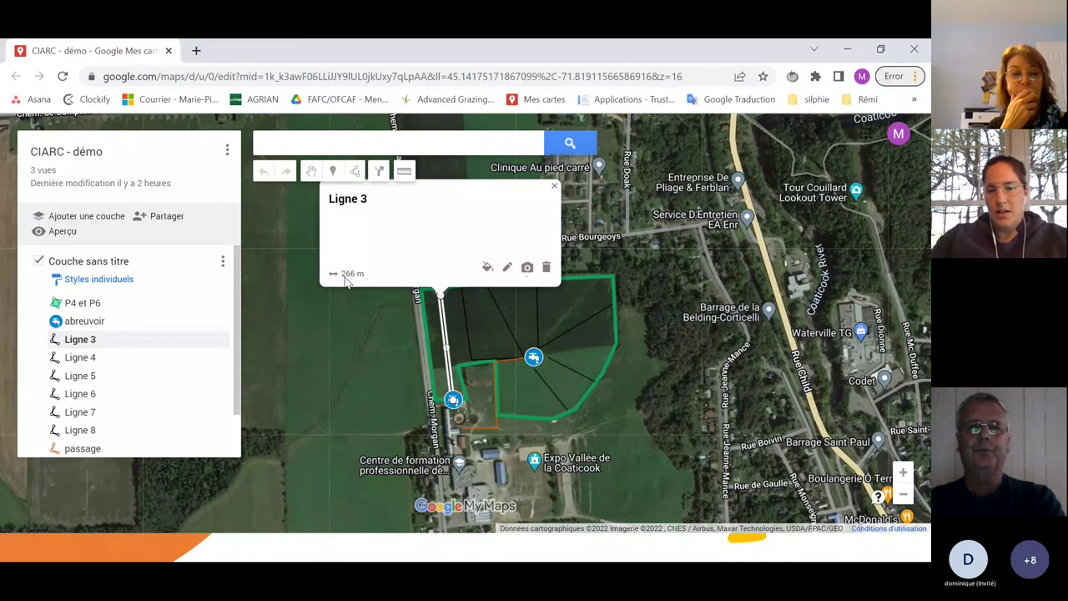
{"action": "left_click", "coordinate": [555, 188]}
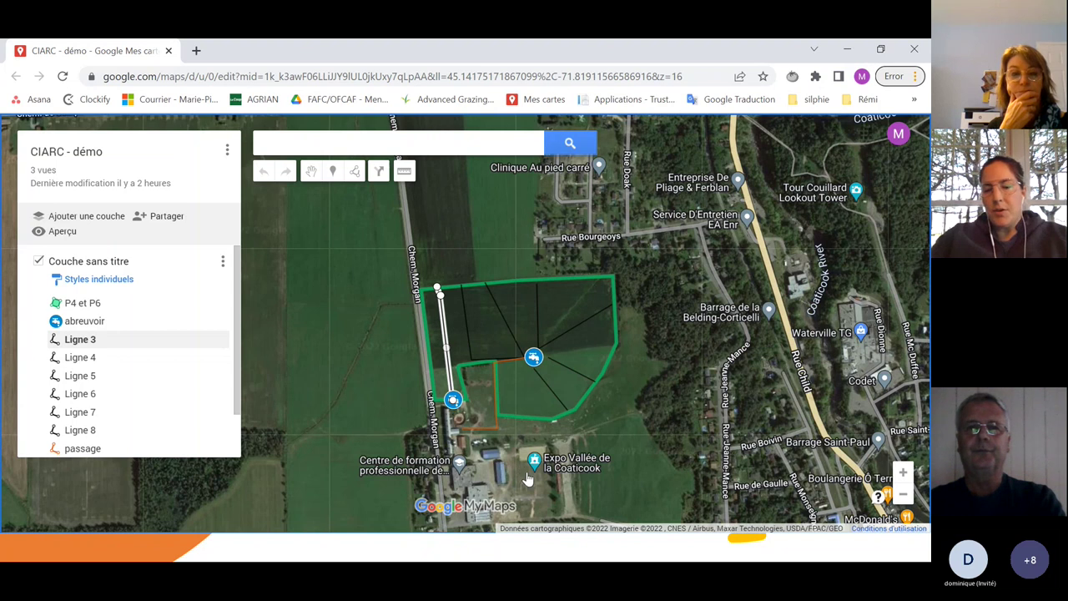
{"action": "left_click_drag", "start_coordinate": [538, 440], "coordinate": [523, 363]}
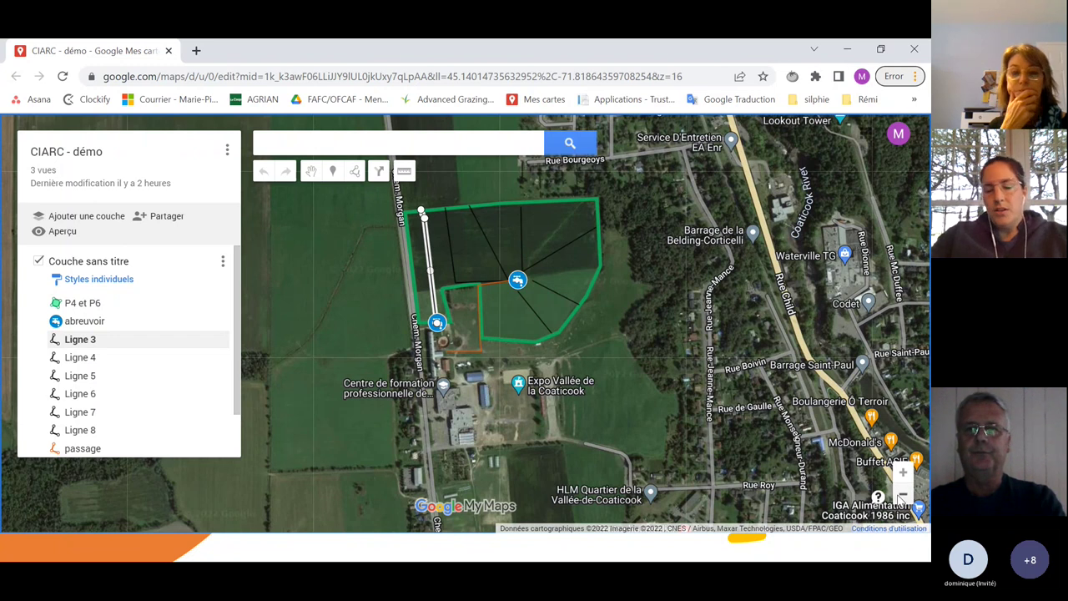
{"action": "left_click", "coordinate": [903, 496]}
{"action": "left_click", "coordinate": [903, 496]}
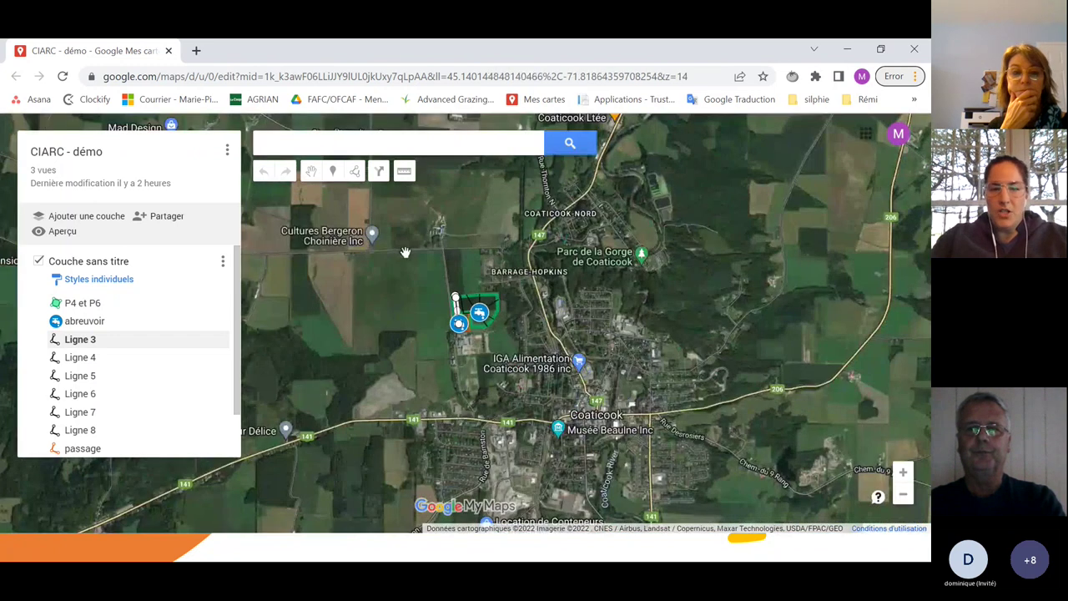